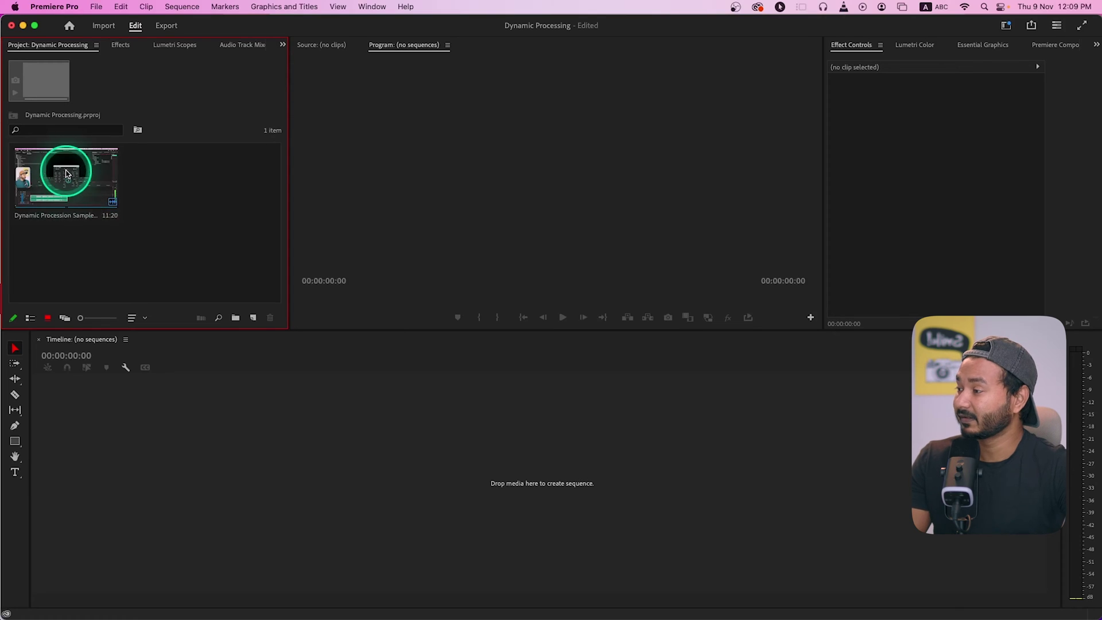
Select the Dynamic Procession Sample.mp4 clip in the Dynamic Processing project bin
left_click(66, 173)
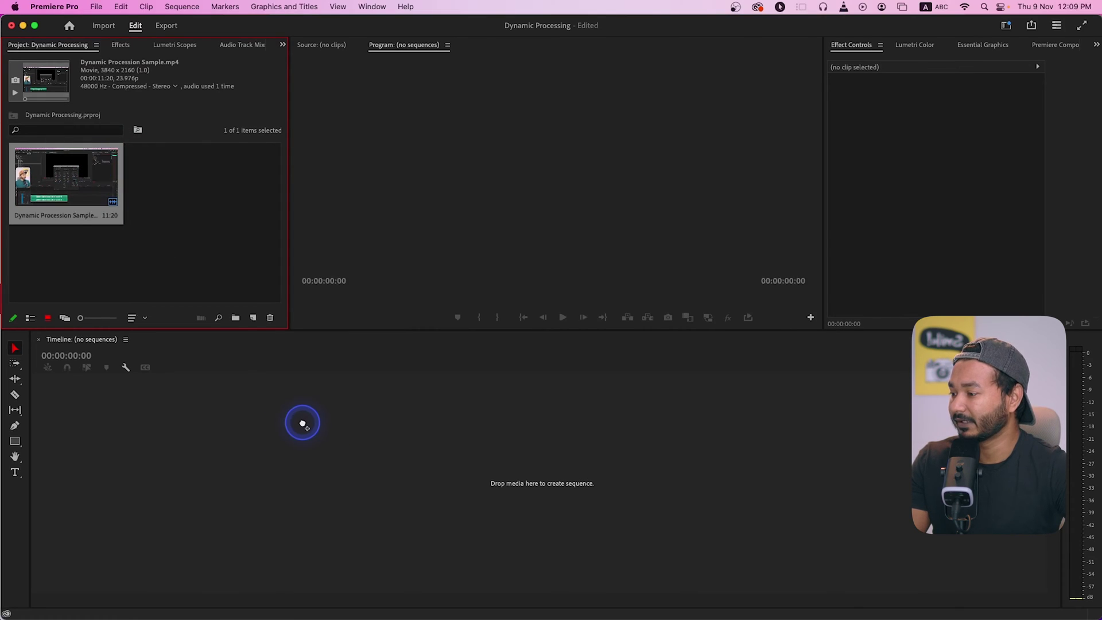
Create a sequence from the sample clip and expand the V1 and A1 tracks
left_click_drag(302, 424, 303, 423)
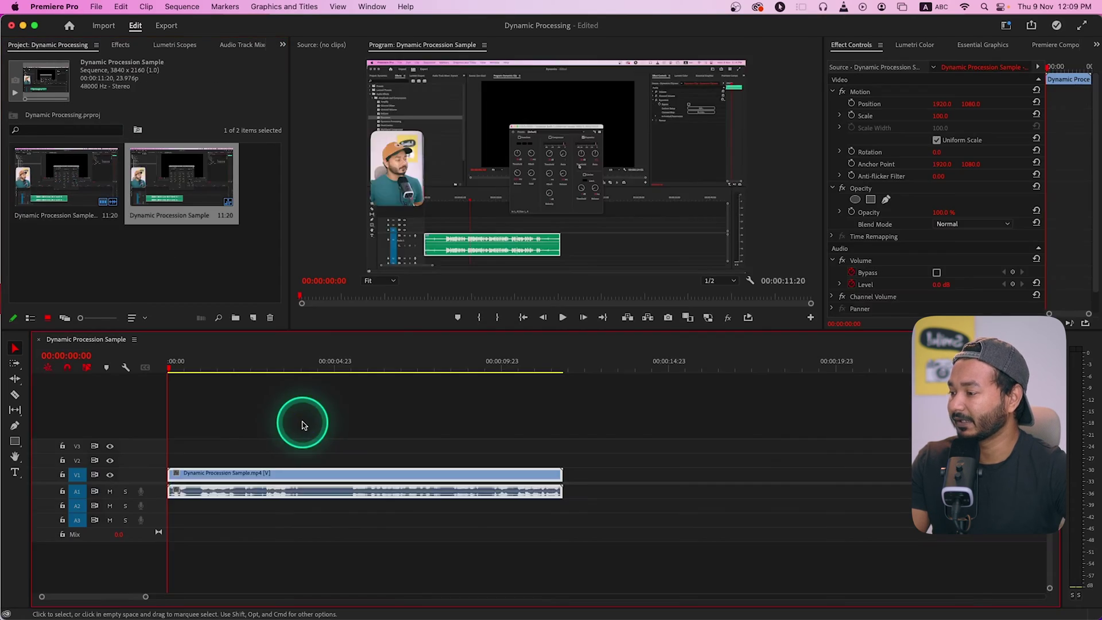
double_click(153, 496)
double_click(150, 474)
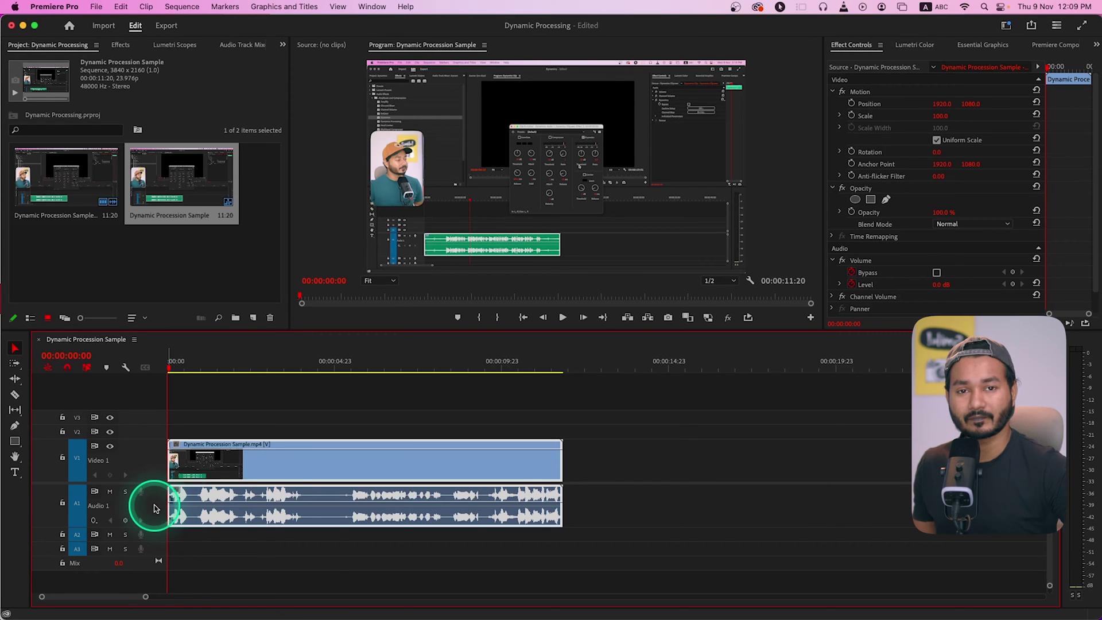
double_click(154, 509)
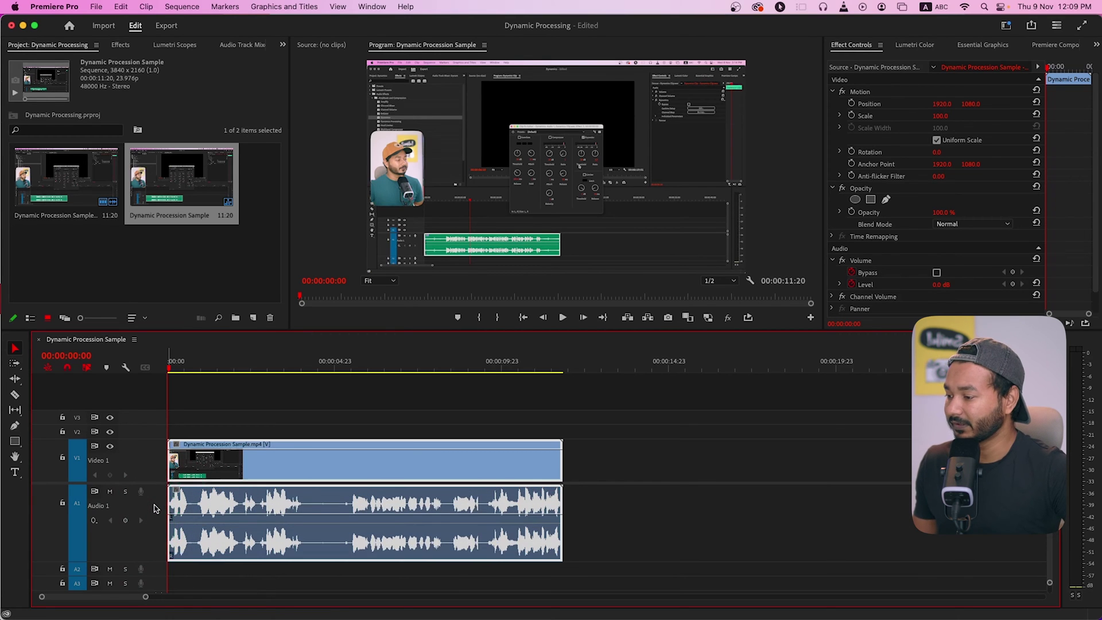
Make the timeline panel taller, select the clip, and place the playhead near the start
scroll(371, 527, "up", 5)
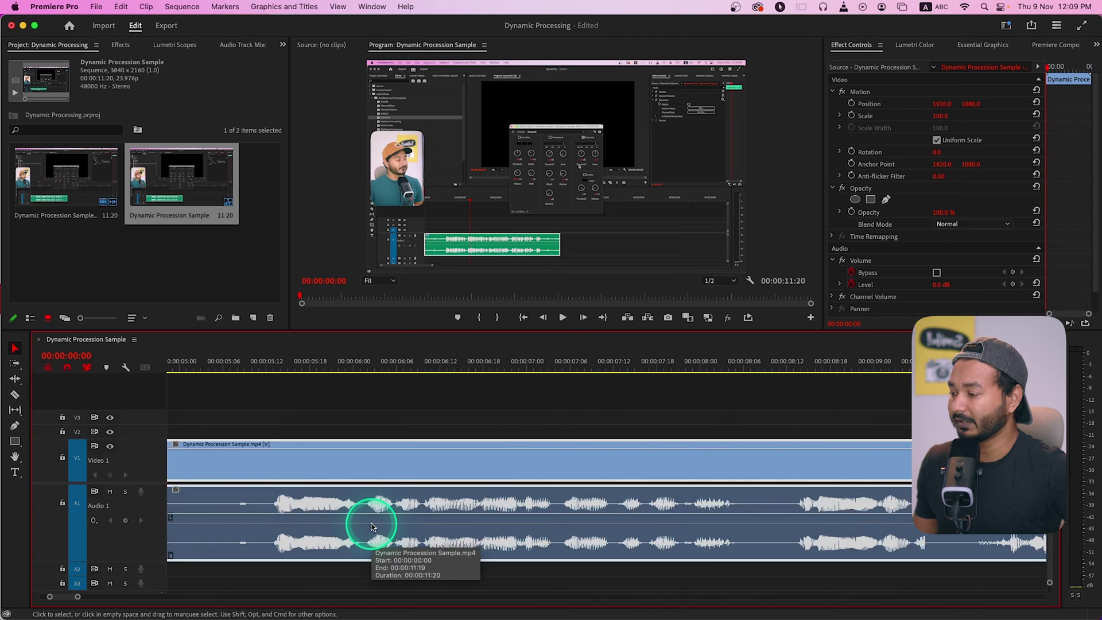
scroll(371, 527, "down", 3)
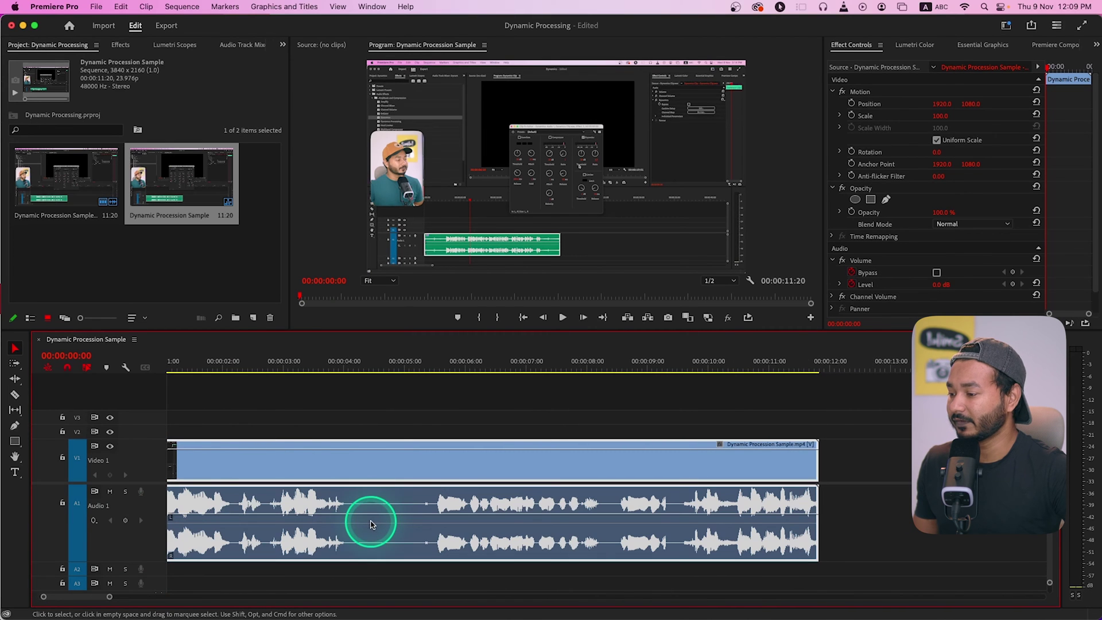
scroll(147, 523, "up", 2)
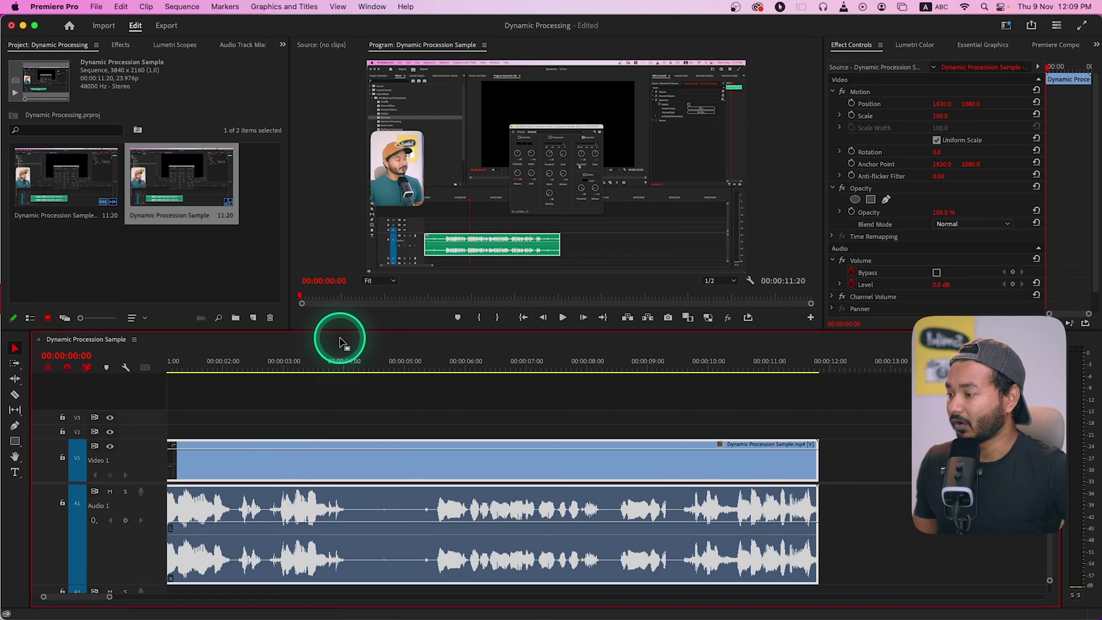
left_click_drag(343, 331, 343, 263)
left_click(396, 435)
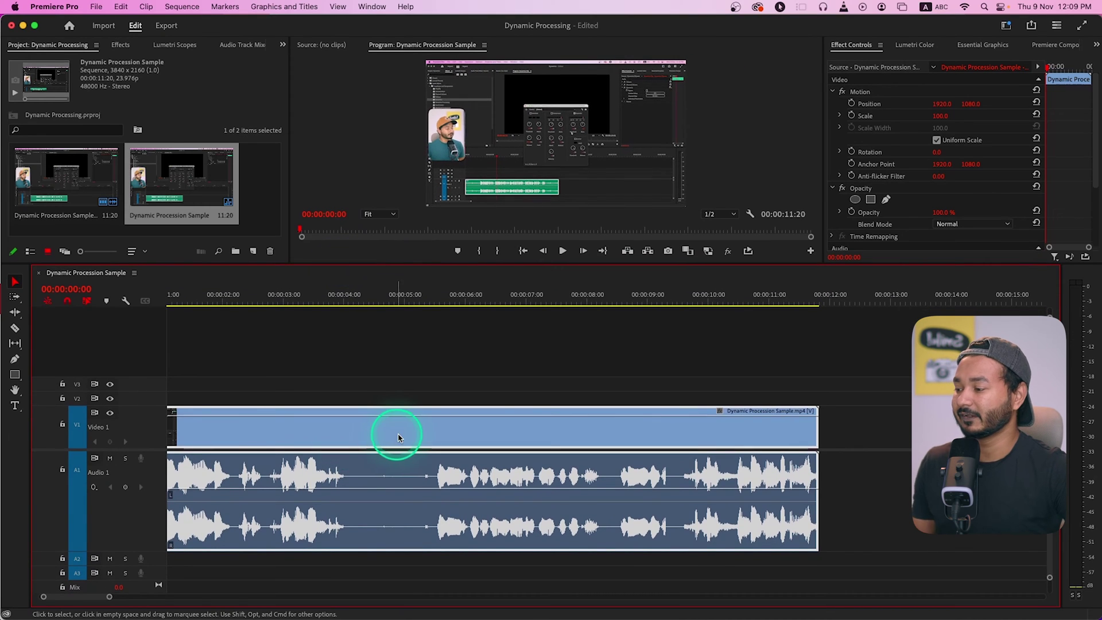
left_click(241, 299)
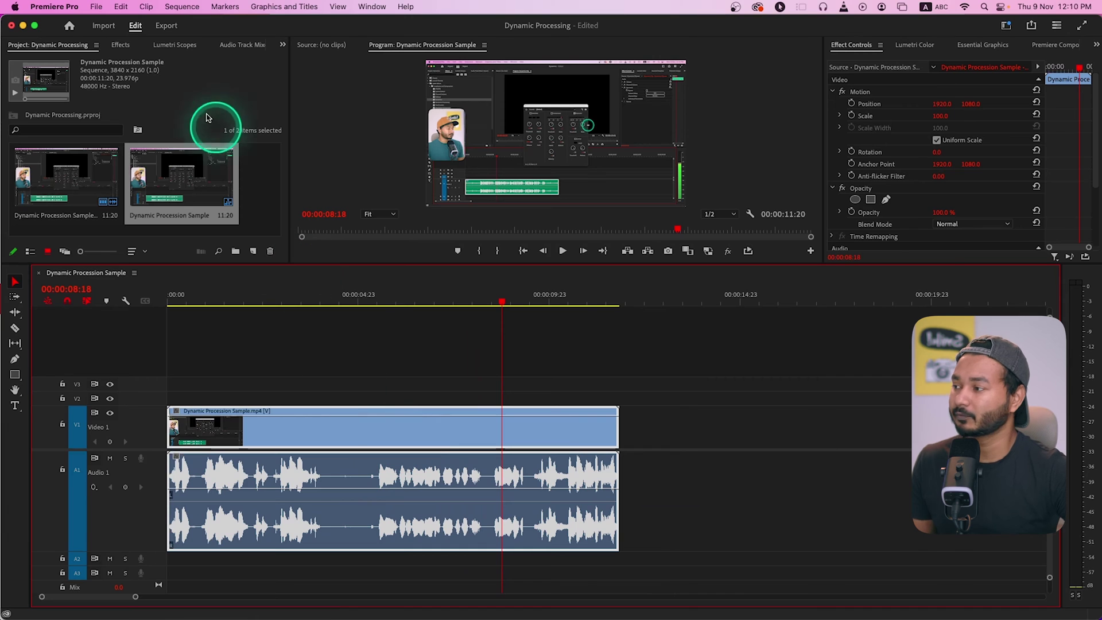
Bring up the Effects panel listing Presets, Audio Effects and Video Effects
left_click(121, 46)
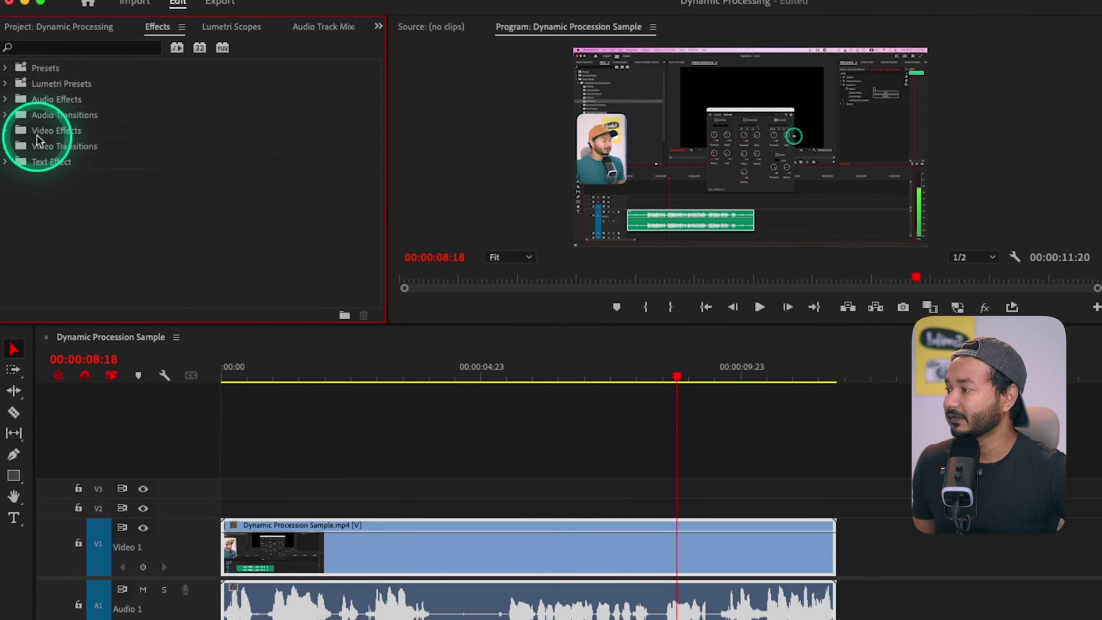
Drag Dynamics Processing from Audio Effects > Amplitude and Compression onto the A1 clip
left_click(7, 100)
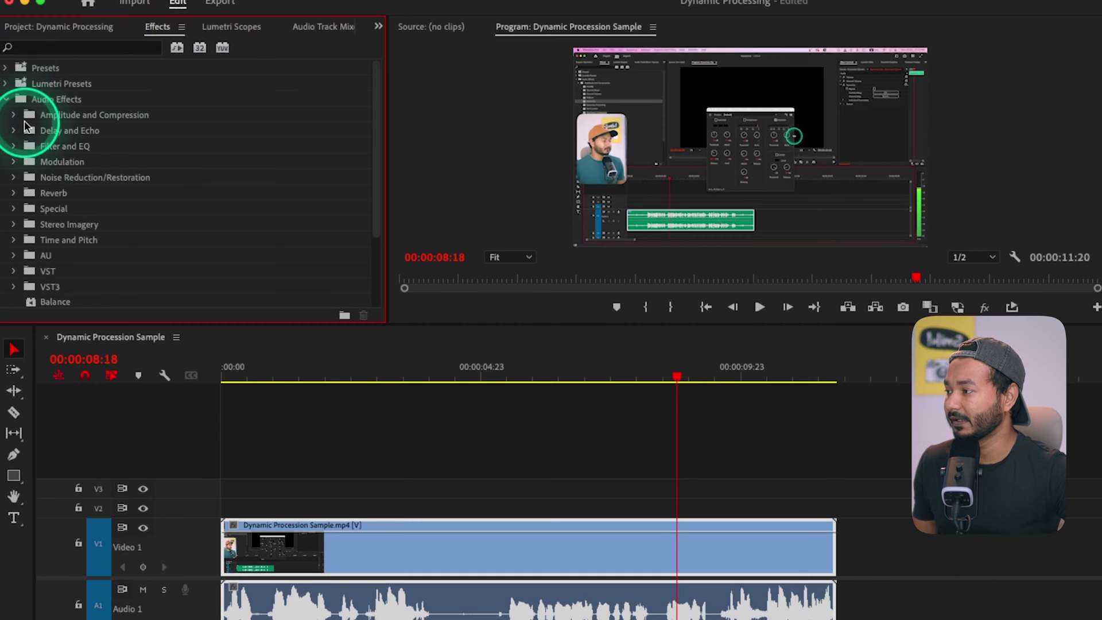
left_click(19, 115)
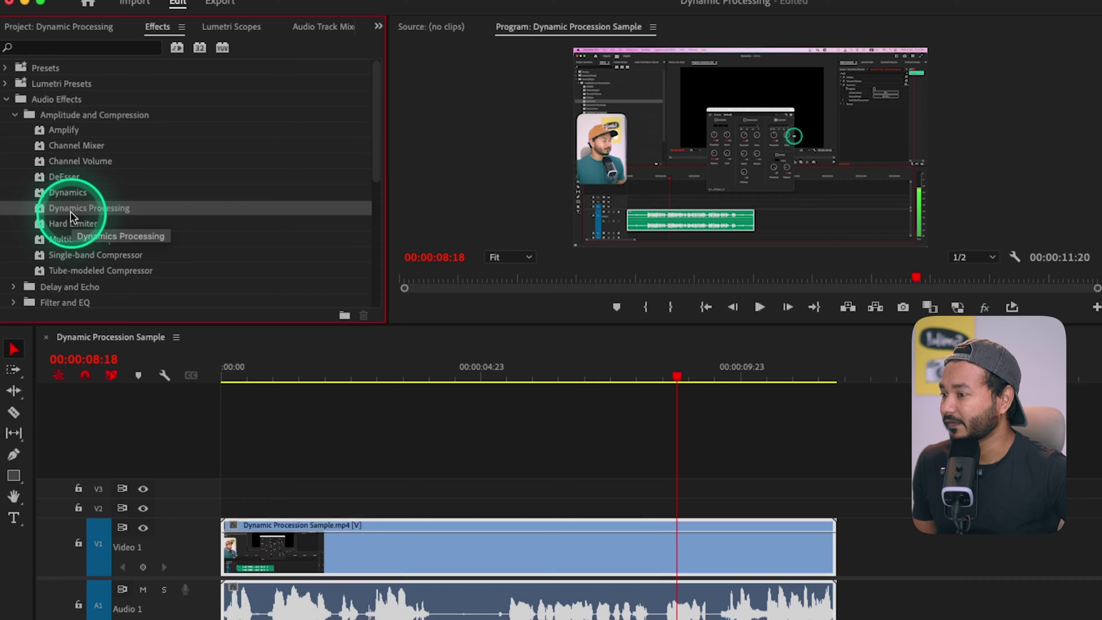
left_click_drag(70, 213, 394, 587)
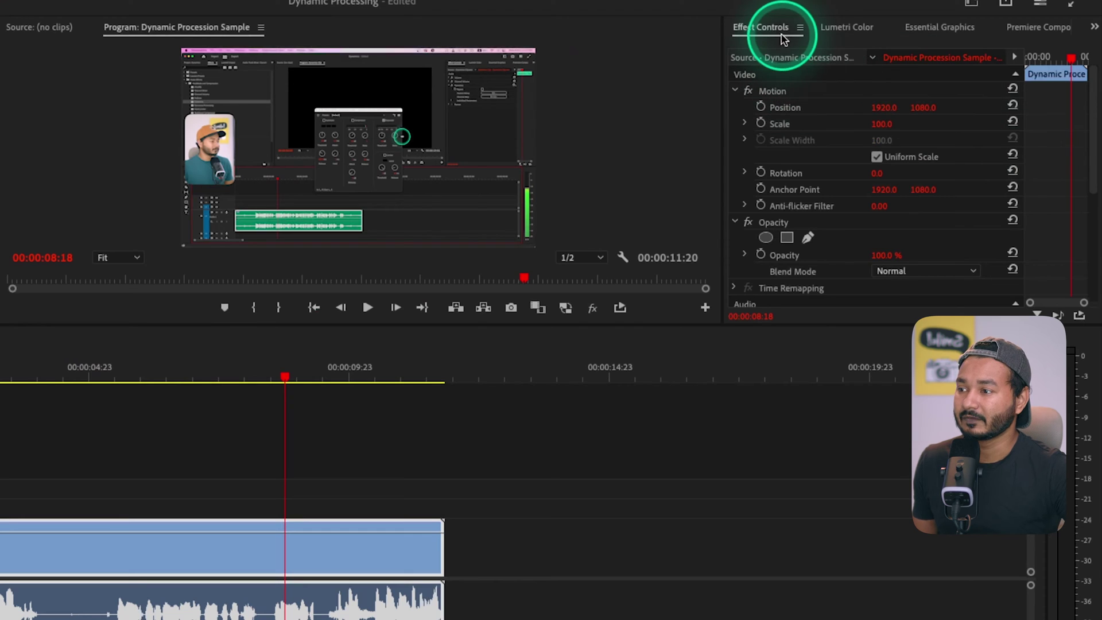
Show Effect Controls and open the Custom Setup editor for Dynamics Processing
left_click(119, 13)
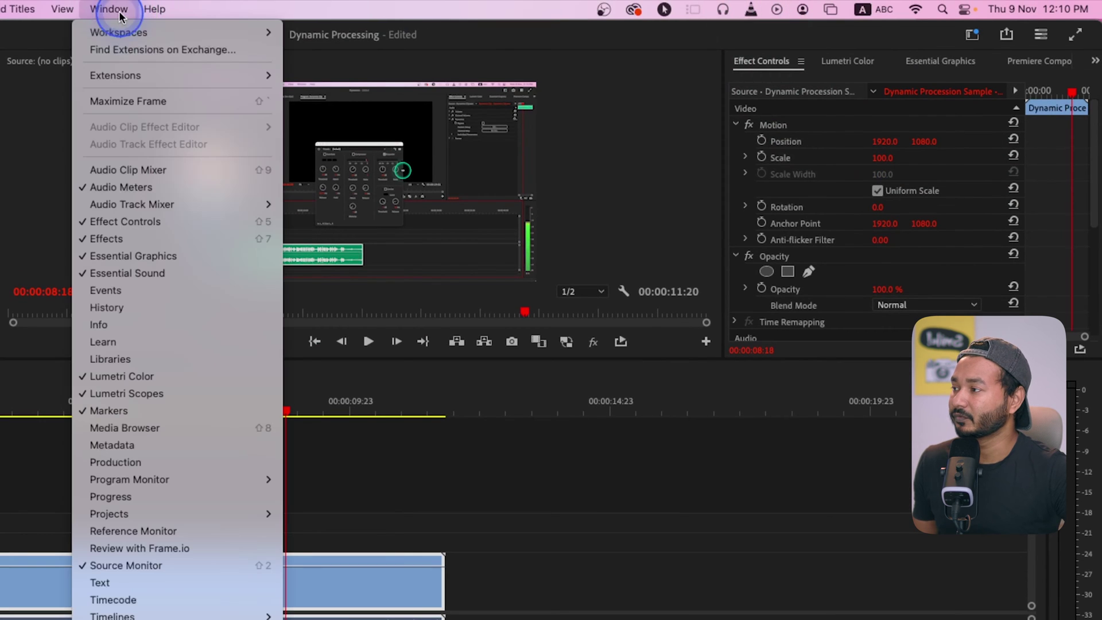
left_click(176, 229)
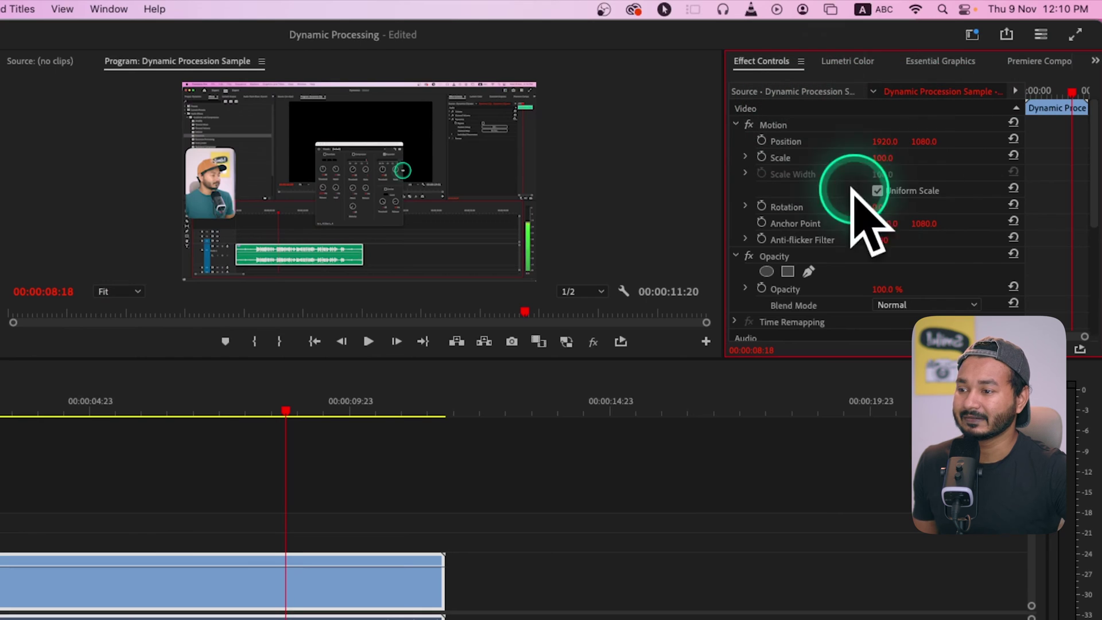
scroll(841, 140, "down", 5)
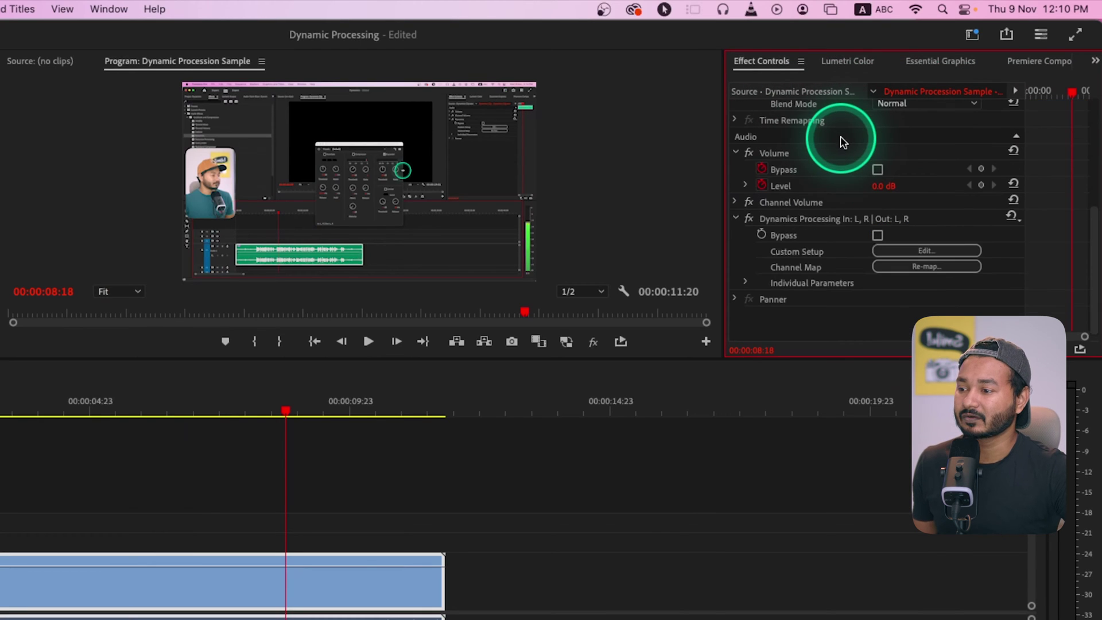
left_click(816, 223)
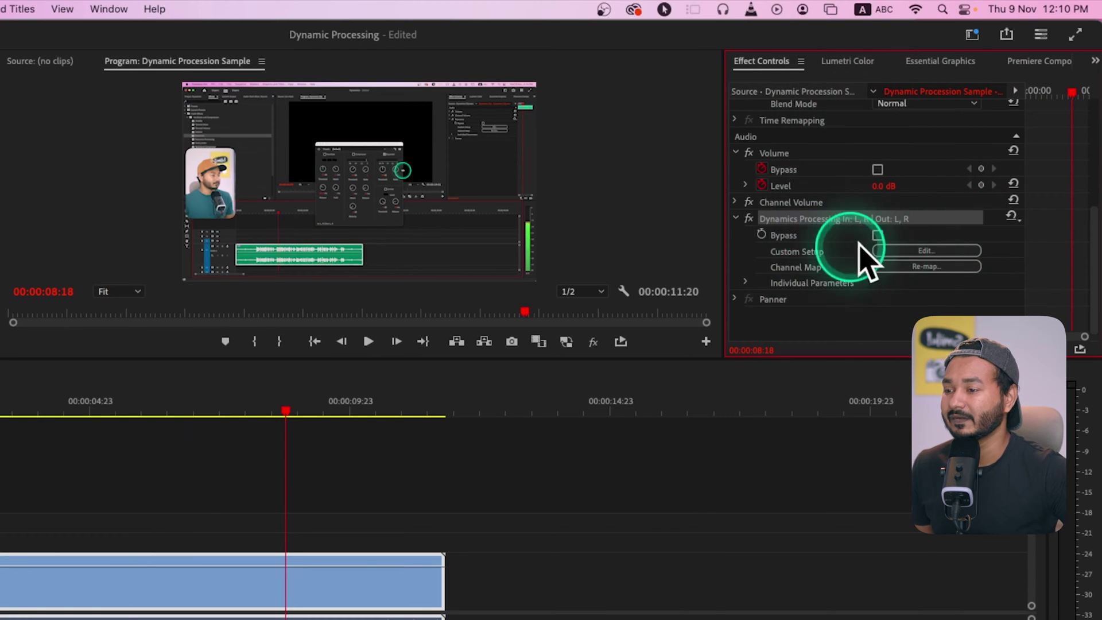
left_click(939, 258)
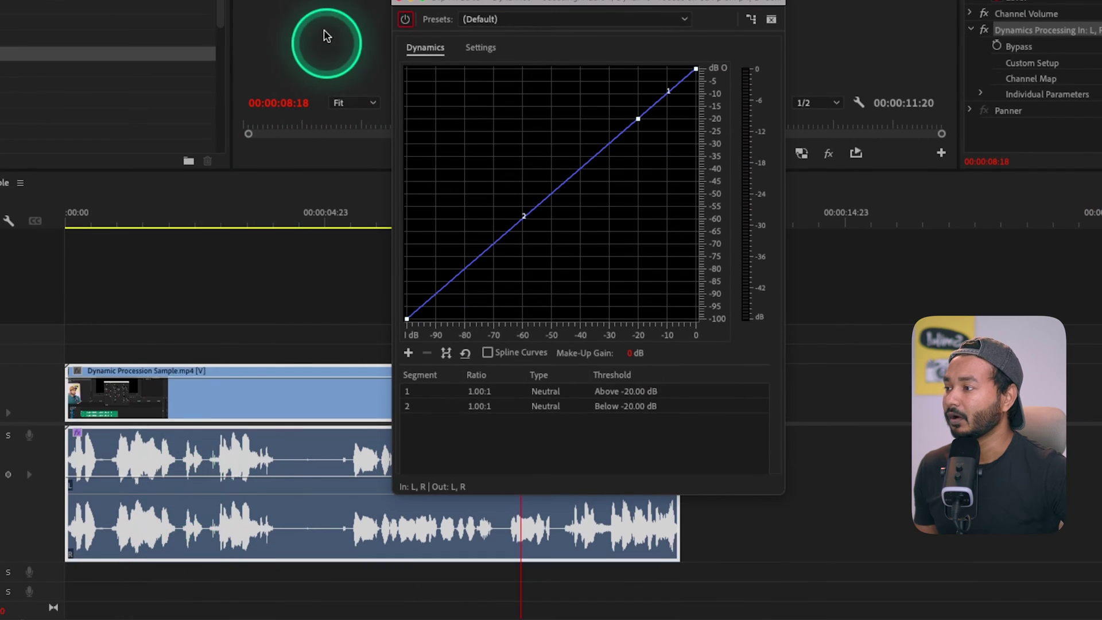
left_click(505, 18)
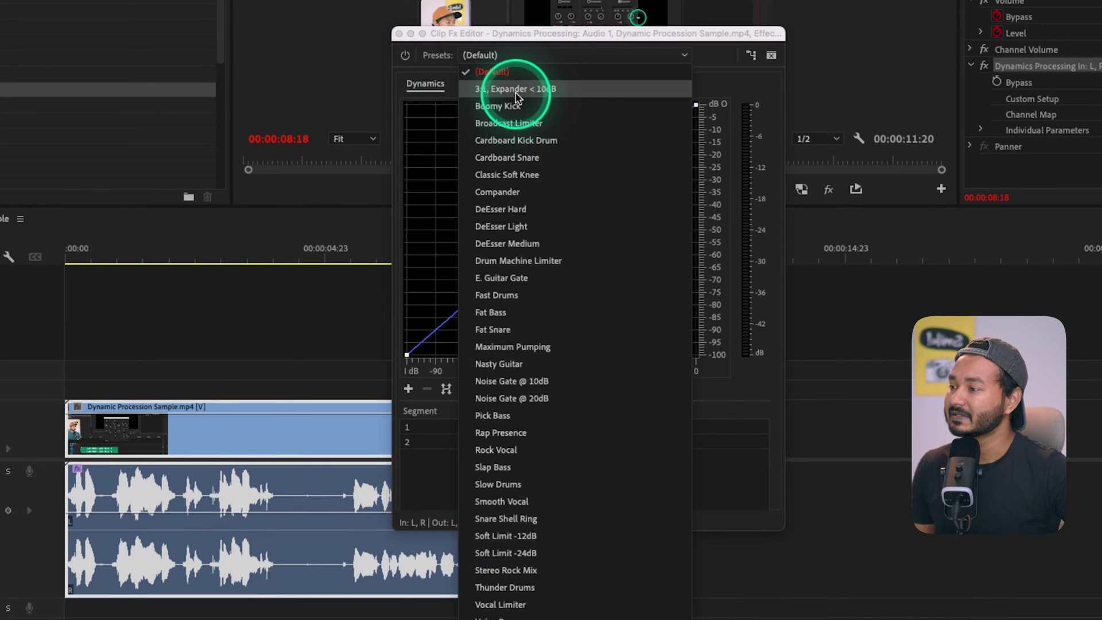
left_click(517, 90)
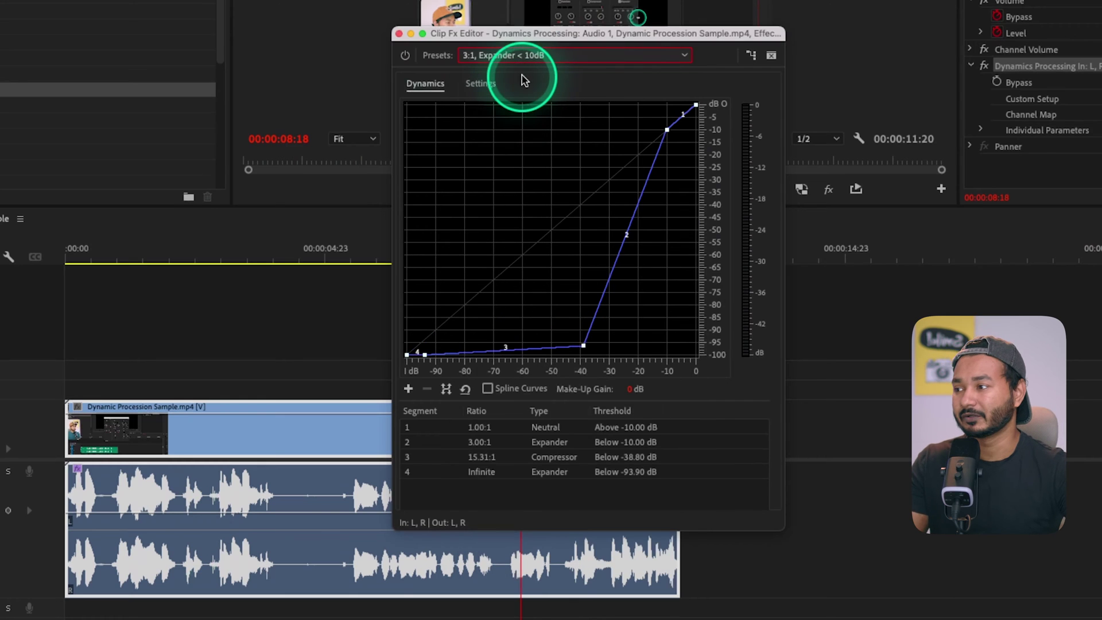
left_click(524, 56)
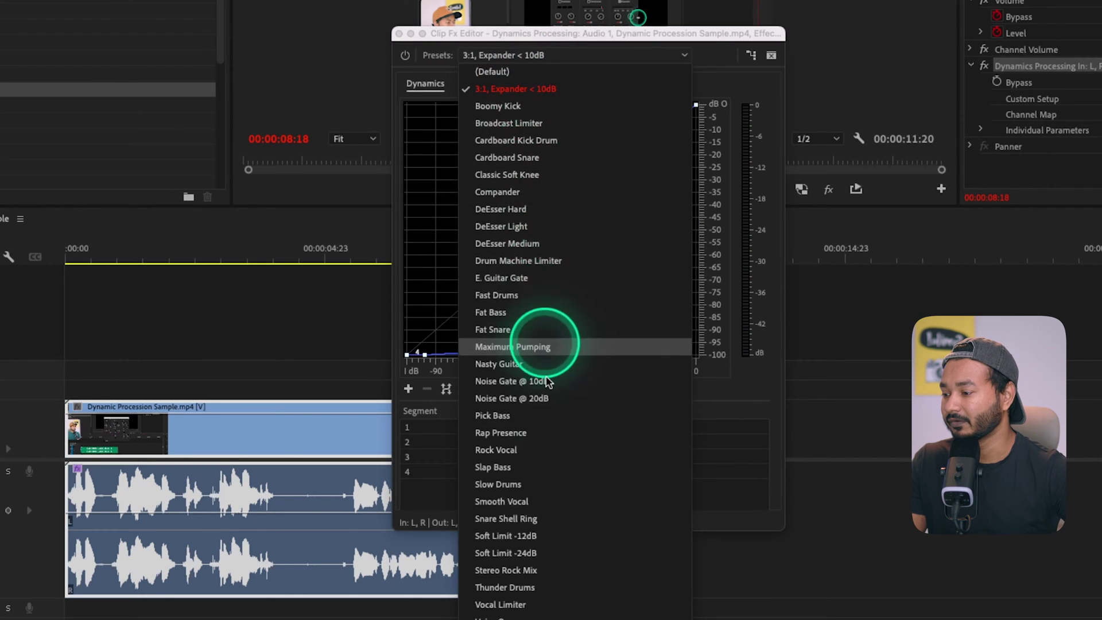
left_click(525, 606)
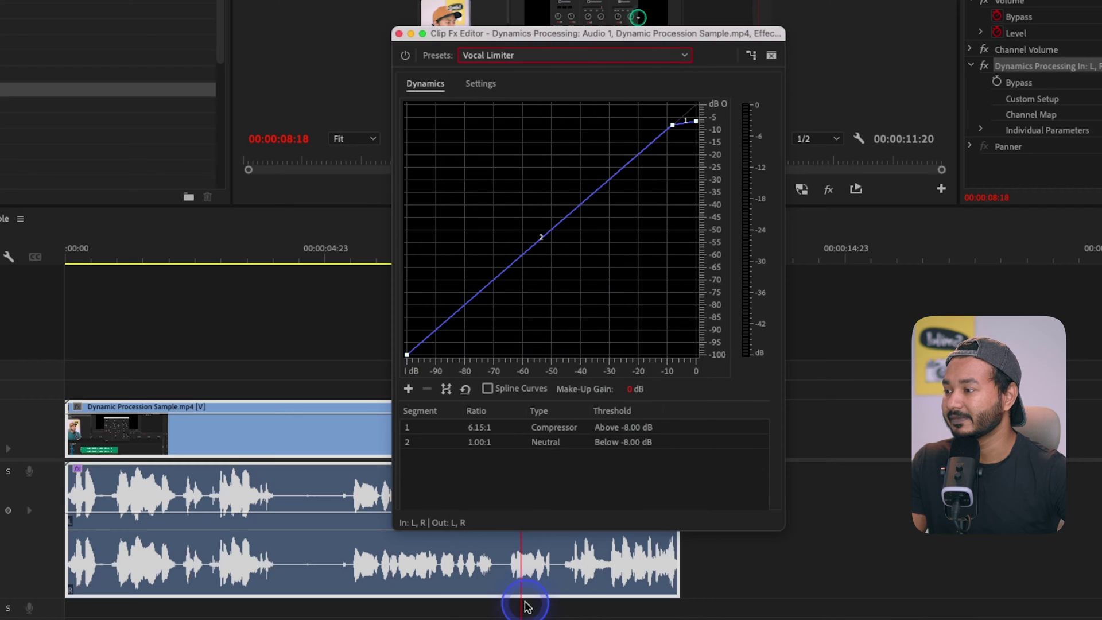
left_click(538, 58)
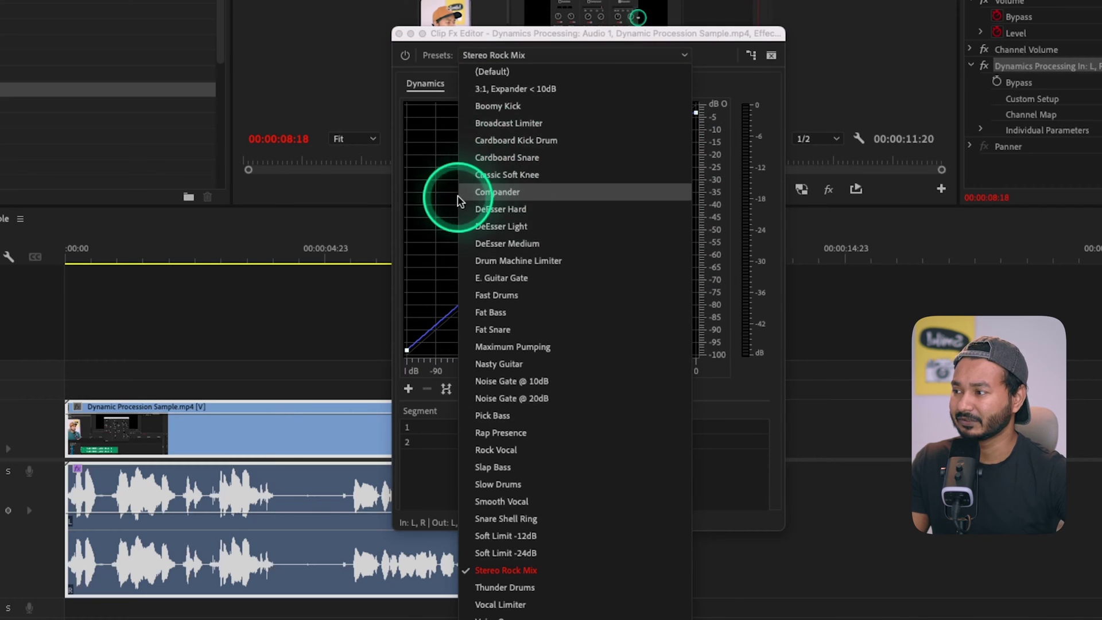
left_click(515, 71)
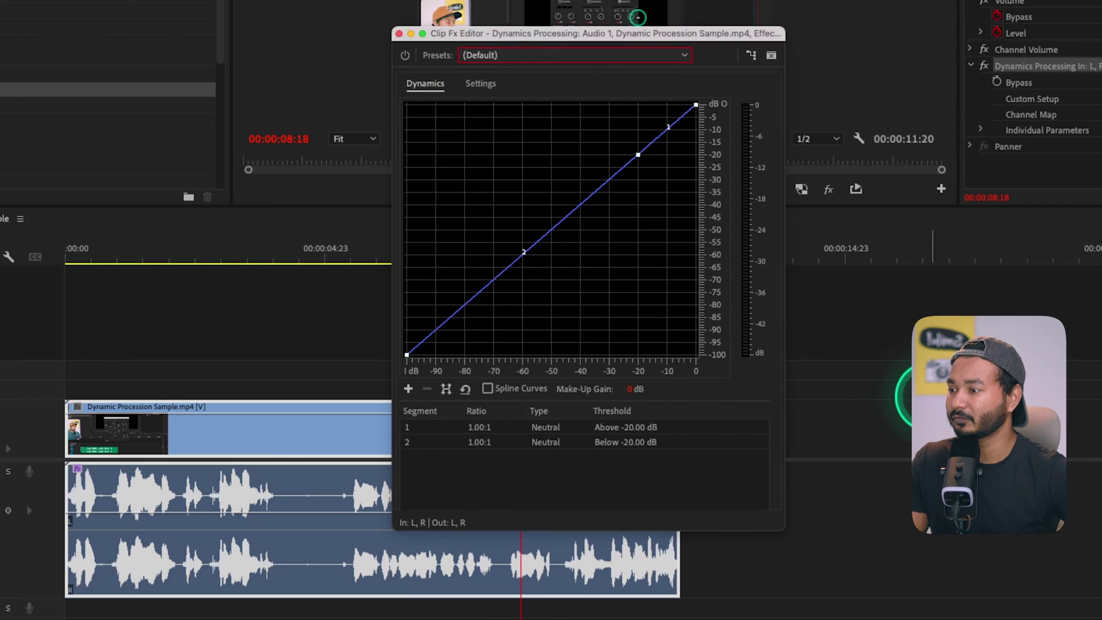
left_click_drag(506, 365, 520, 343)
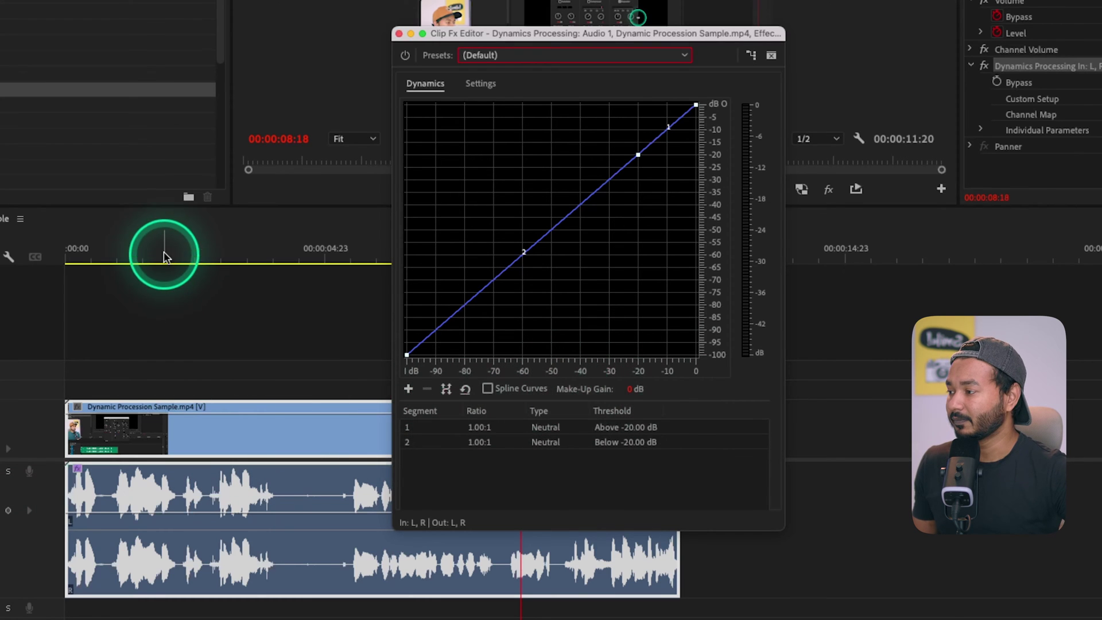
left_click(66, 258)
key("space")
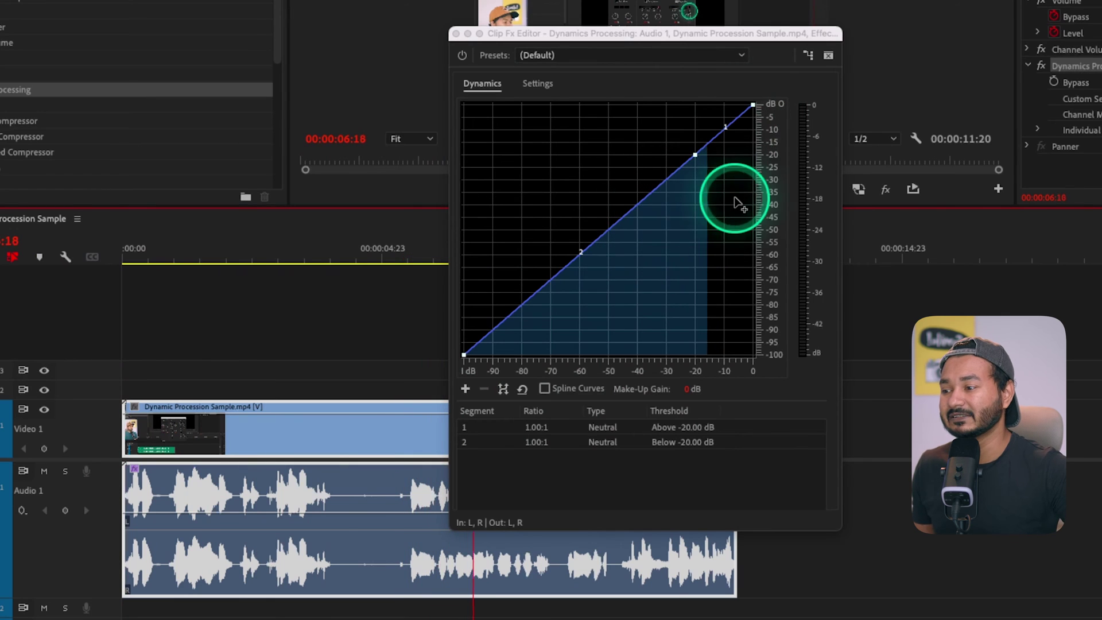
key("space")
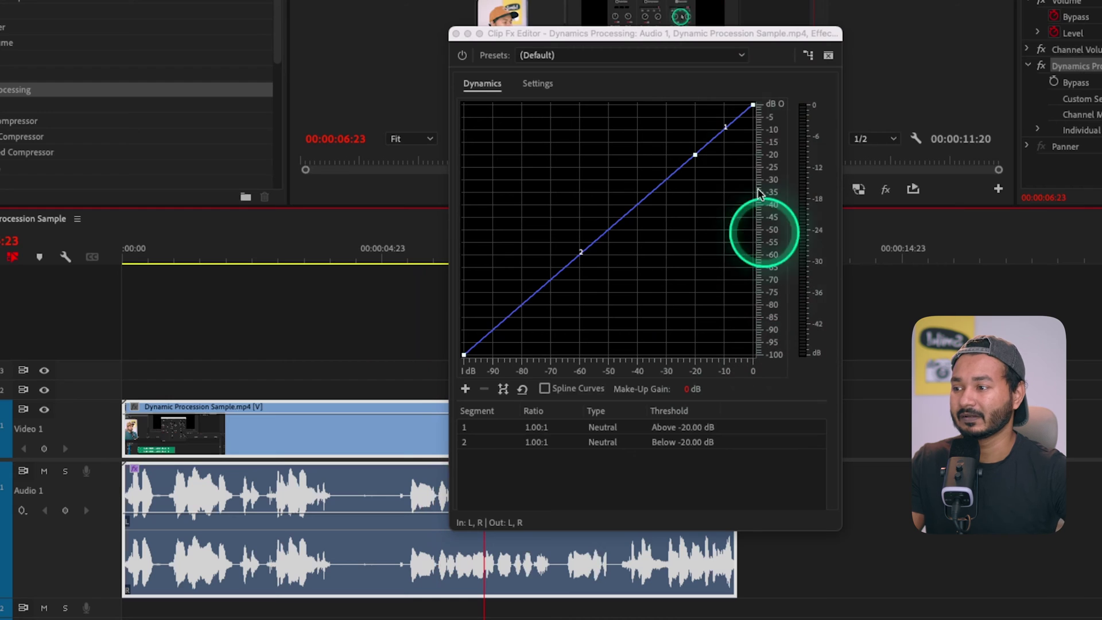
left_click_drag(754, 106, 755, 107)
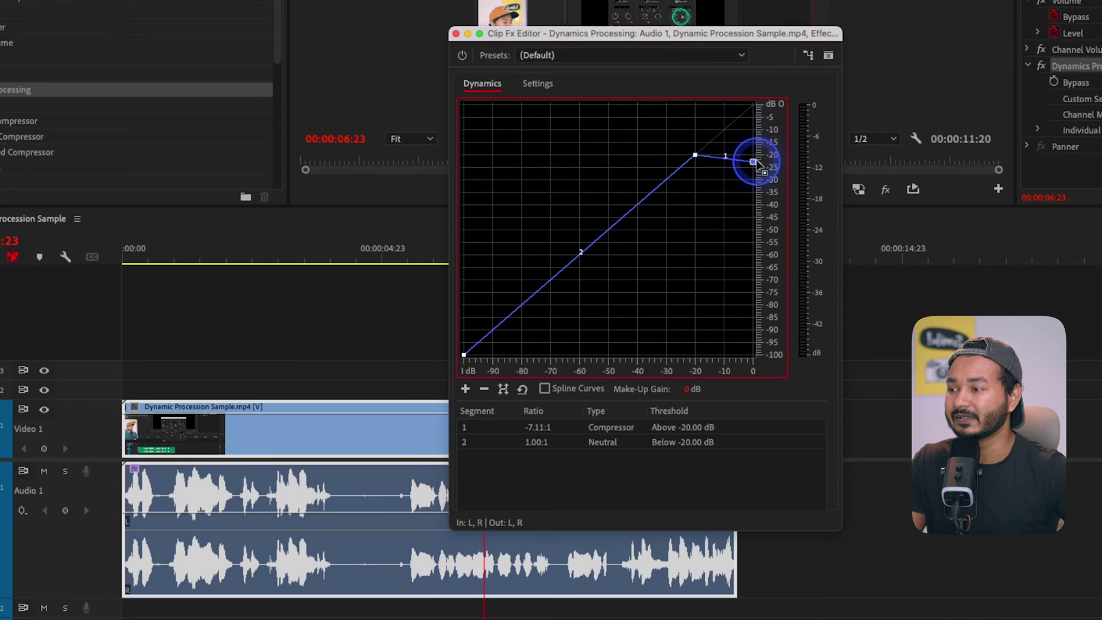
left_click_drag(757, 161, 758, 162)
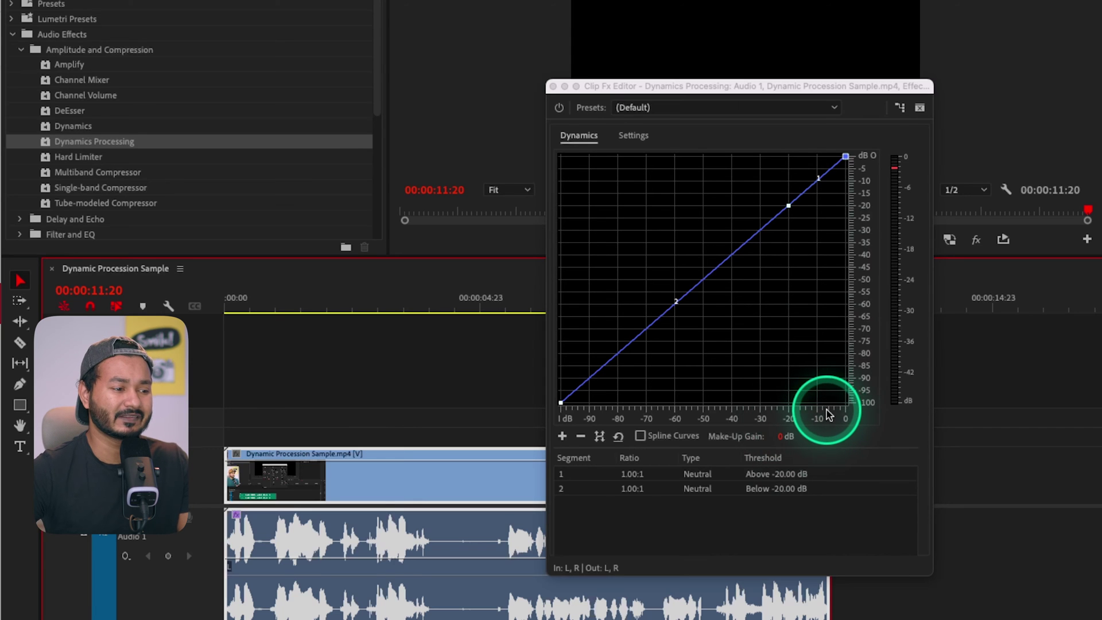
Make the curve 27.24:1 above -17.03 dB and add a point near -36 dB
mouse_move(845, 158)
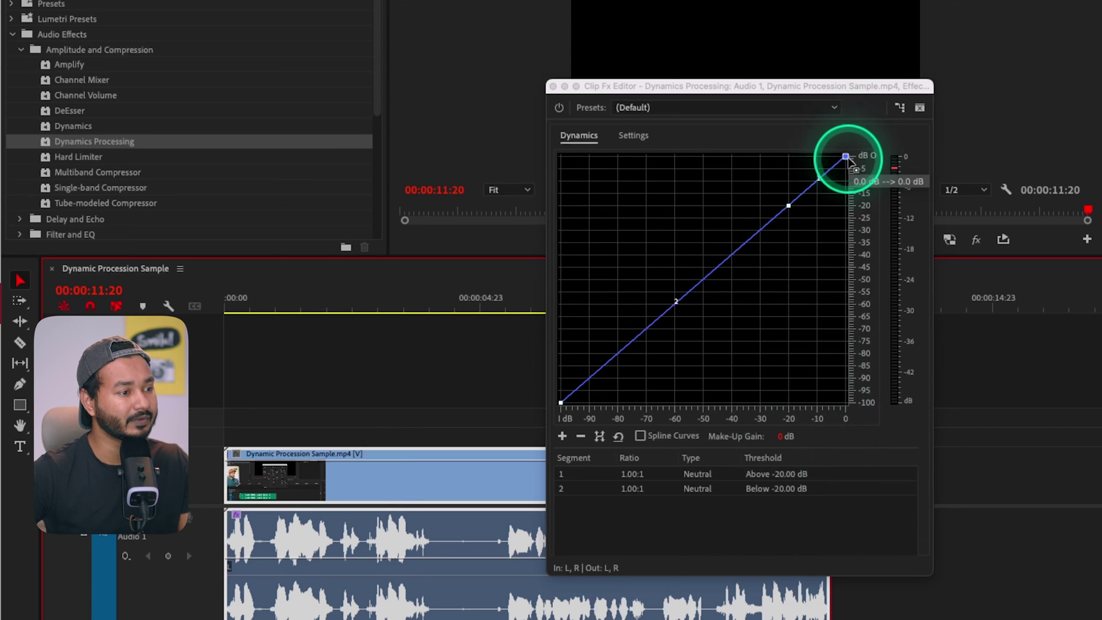
left_click_drag(846, 156, 859, 179)
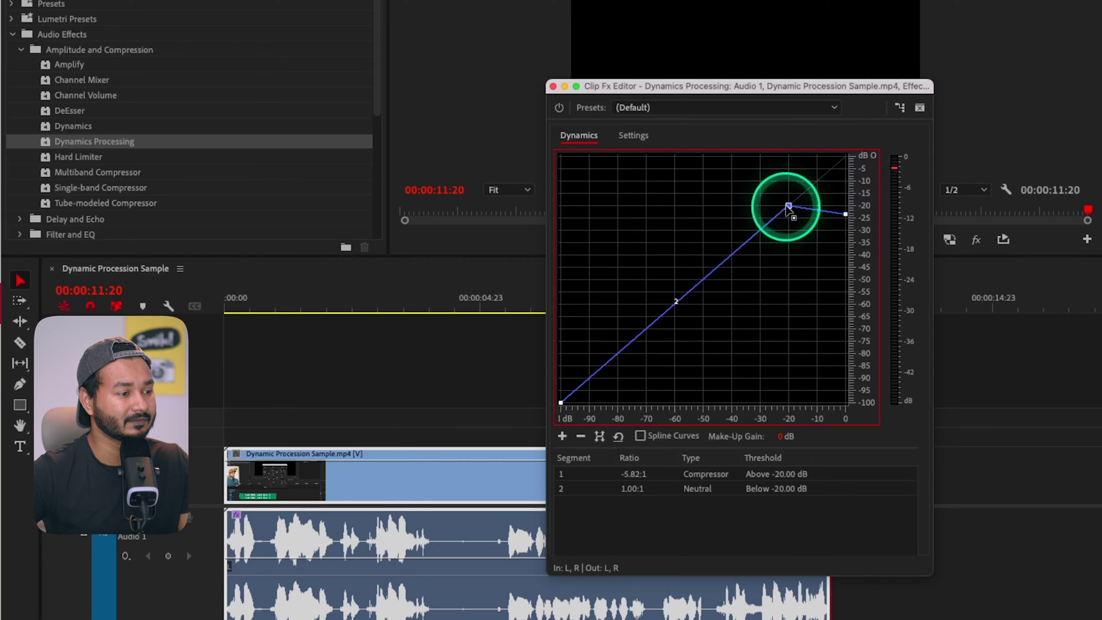
left_click_drag(787, 207, 795, 212)
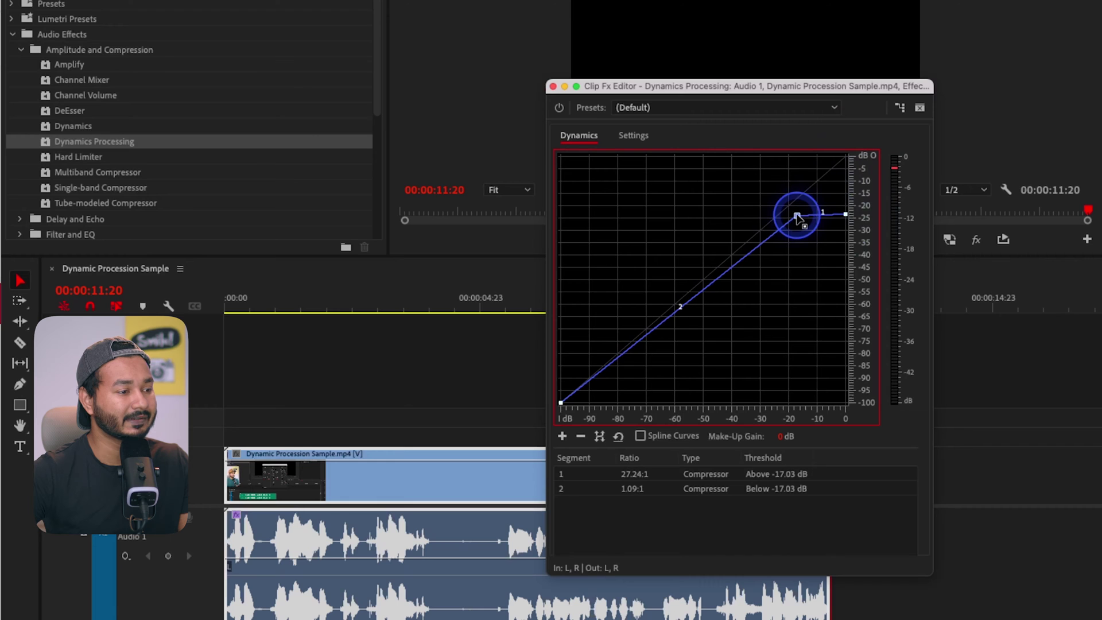
left_click(743, 258)
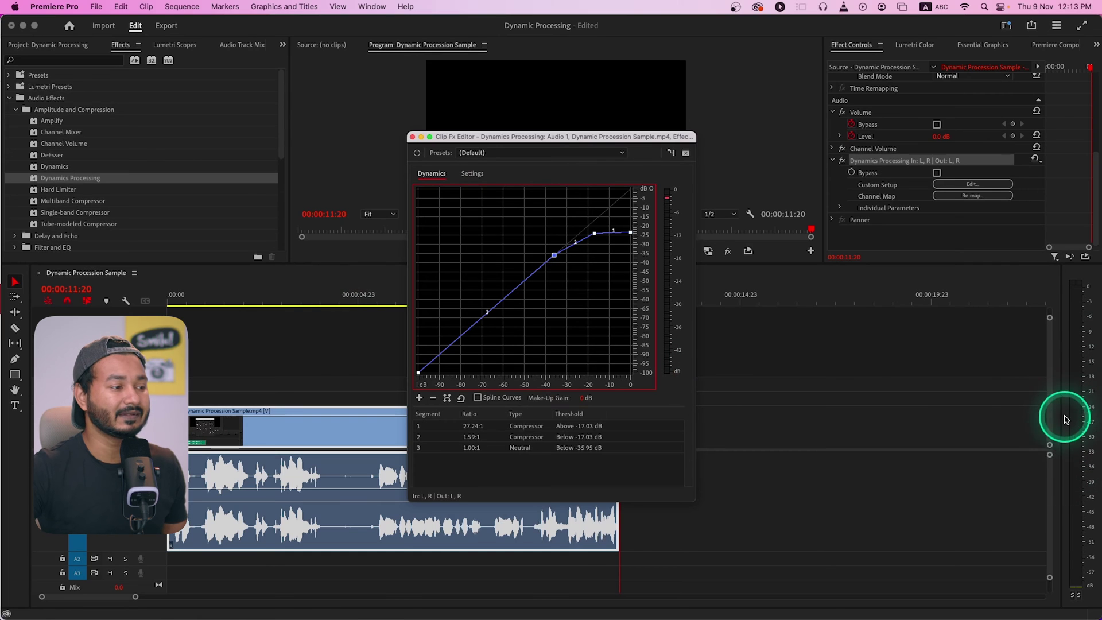
Play the clip from the start, then ease the upper ratio and raise the curve's quiet end
left_click(229, 310)
key("Home")
key("space")
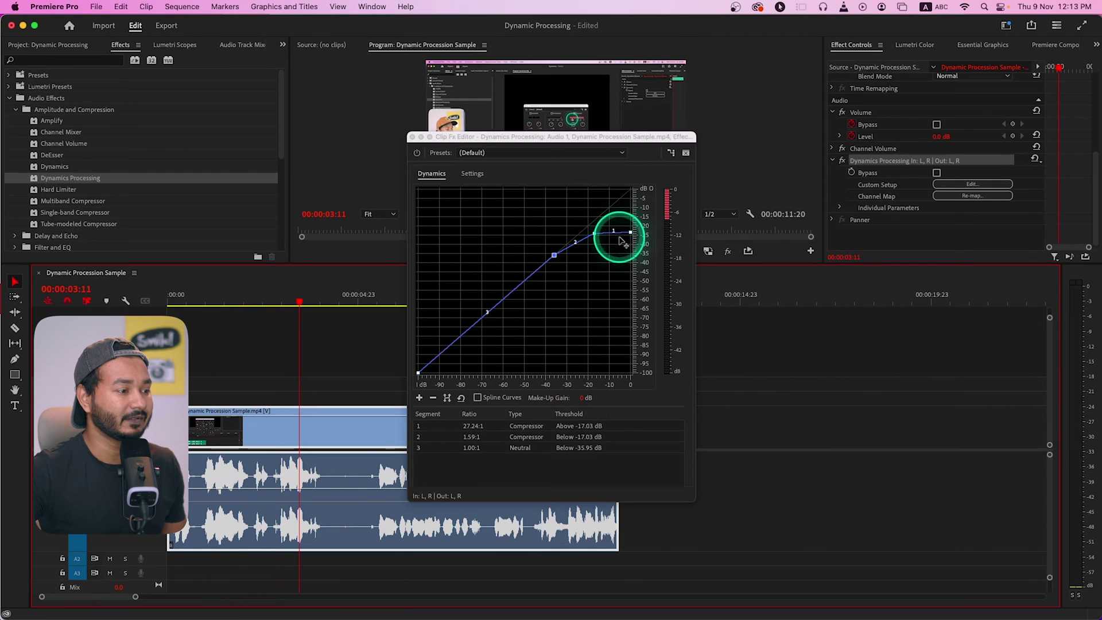
left_click_drag(630, 232, 632, 230)
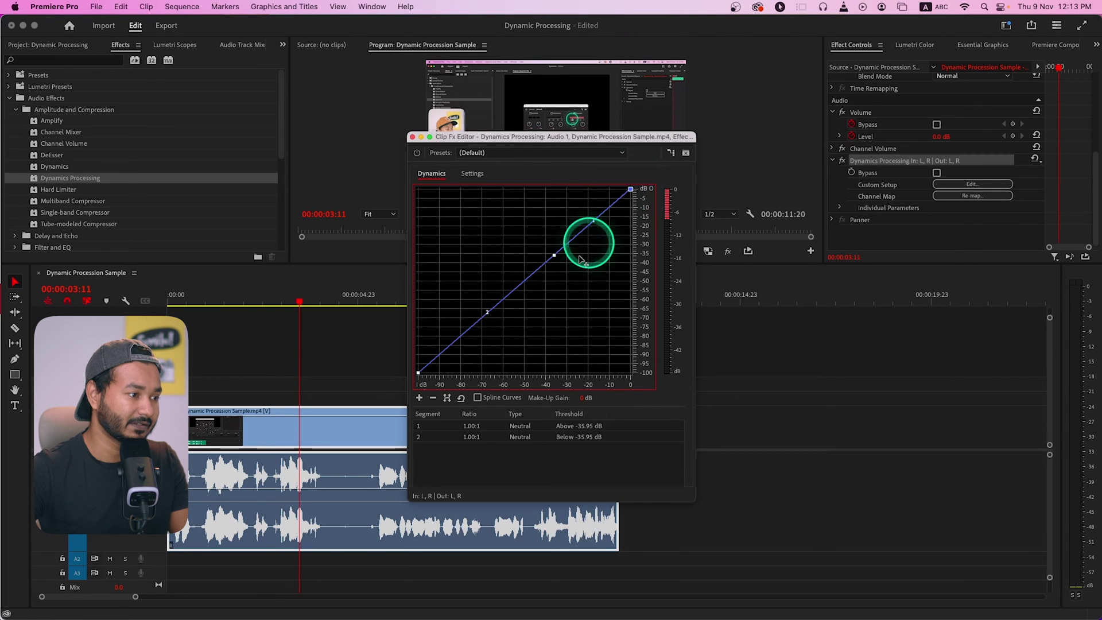
left_click(426, 354)
left_click_drag(418, 373, 418, 369)
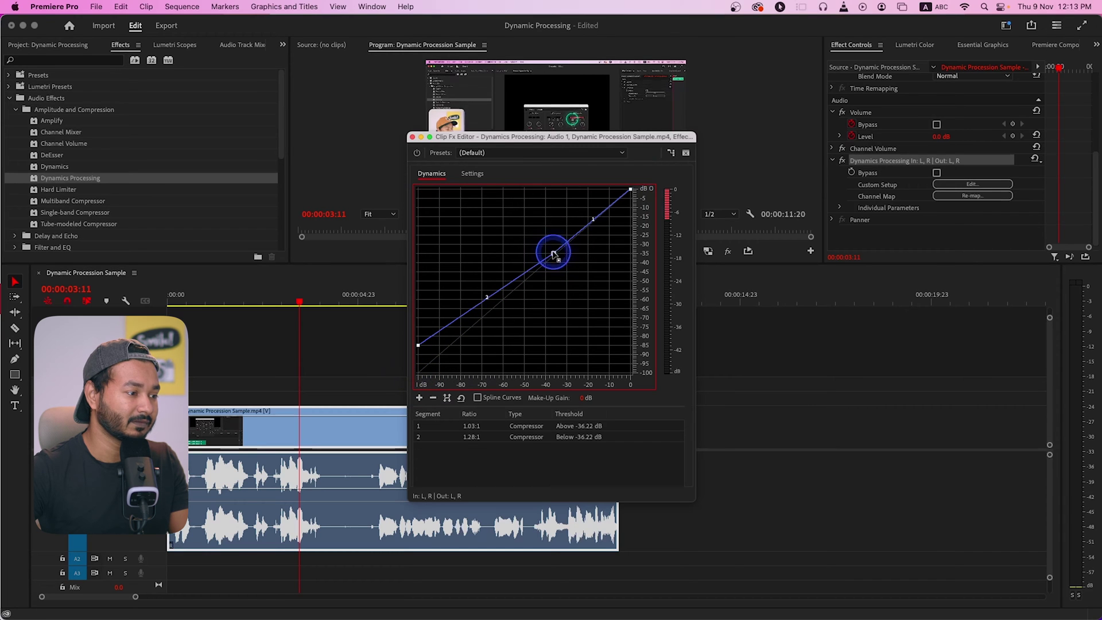
Replay from the start, then drag the bottom point to the corner for 1.33:1 above -38.11 dB and 1.10:1 below
left_click(228, 292)
key("Home")
key("space")
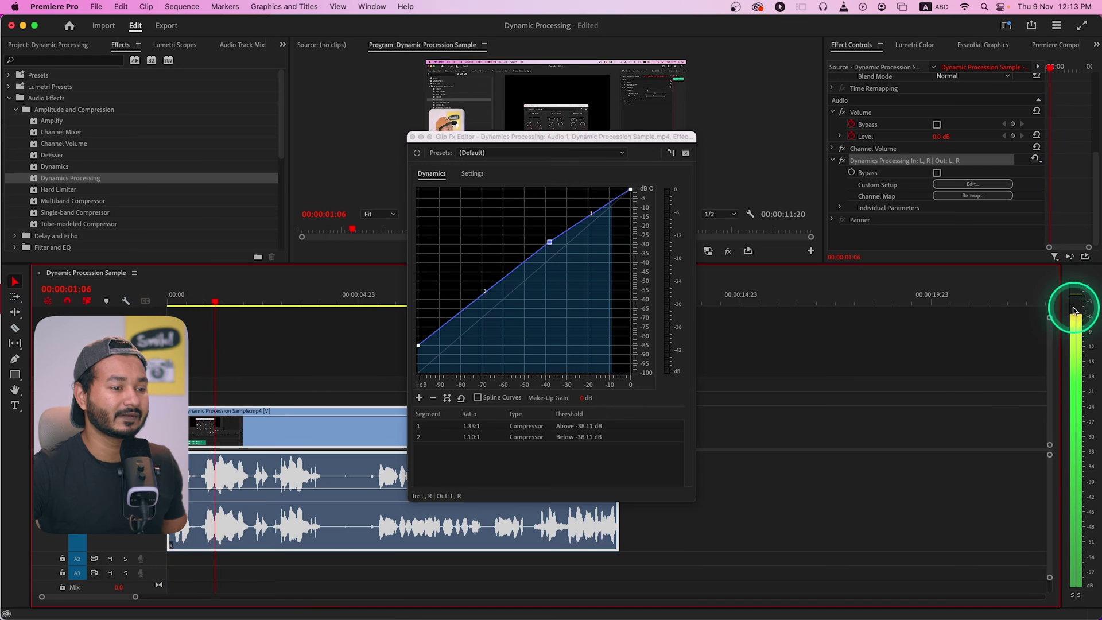
key("space")
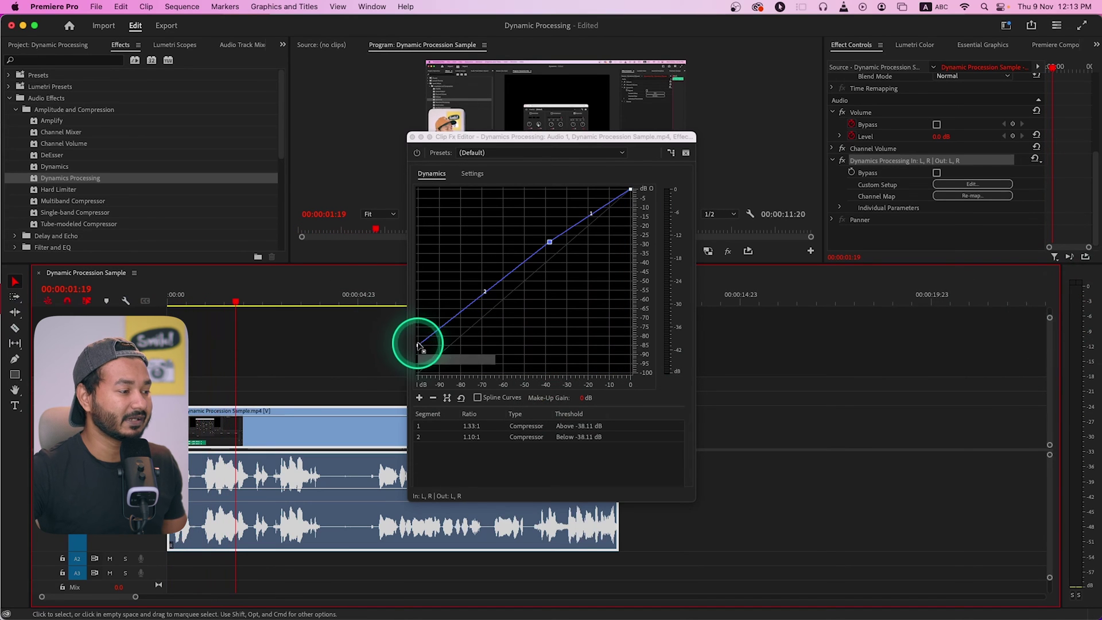
left_click_drag(418, 344, 386, 401)
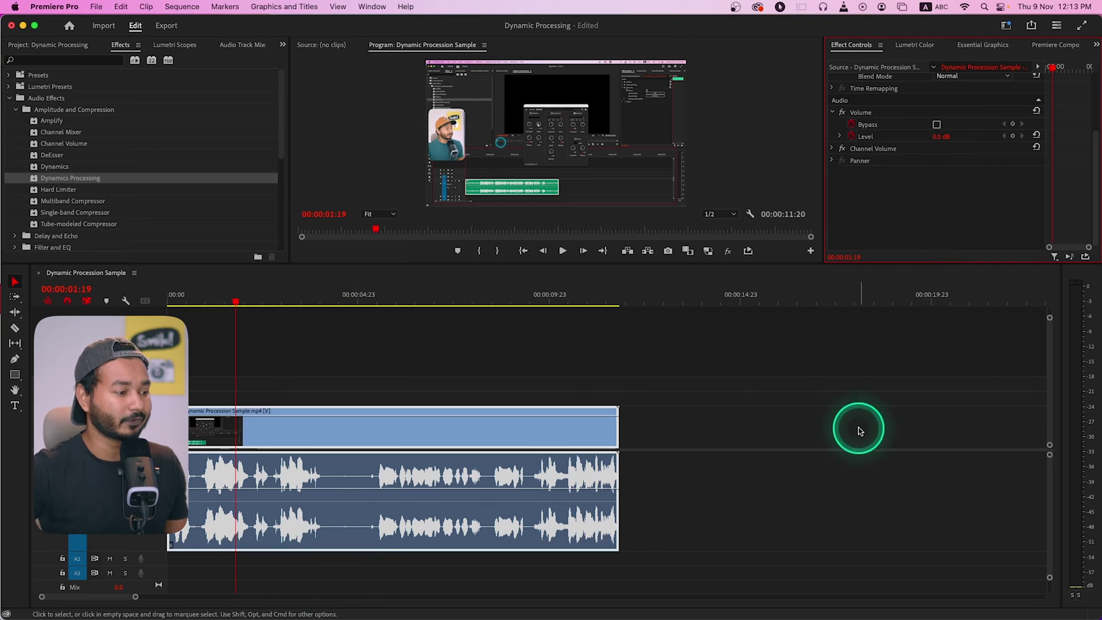
left_click(860, 430)
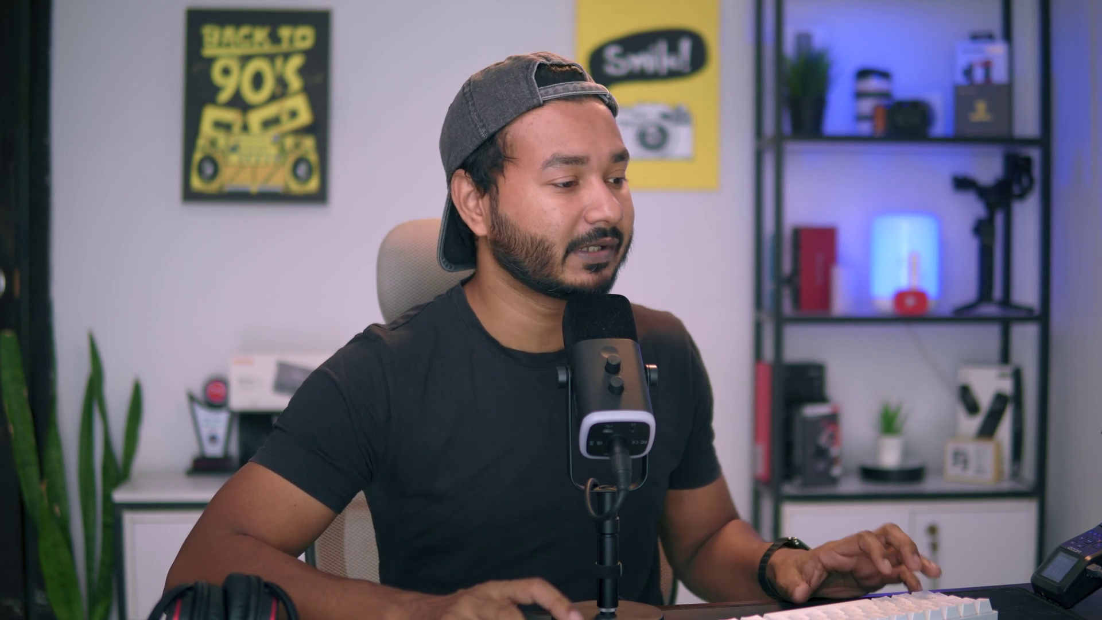
Send the sample clip's A1 audio to Audition with Edit Clip In Adobe Audition
left_click(475, 528)
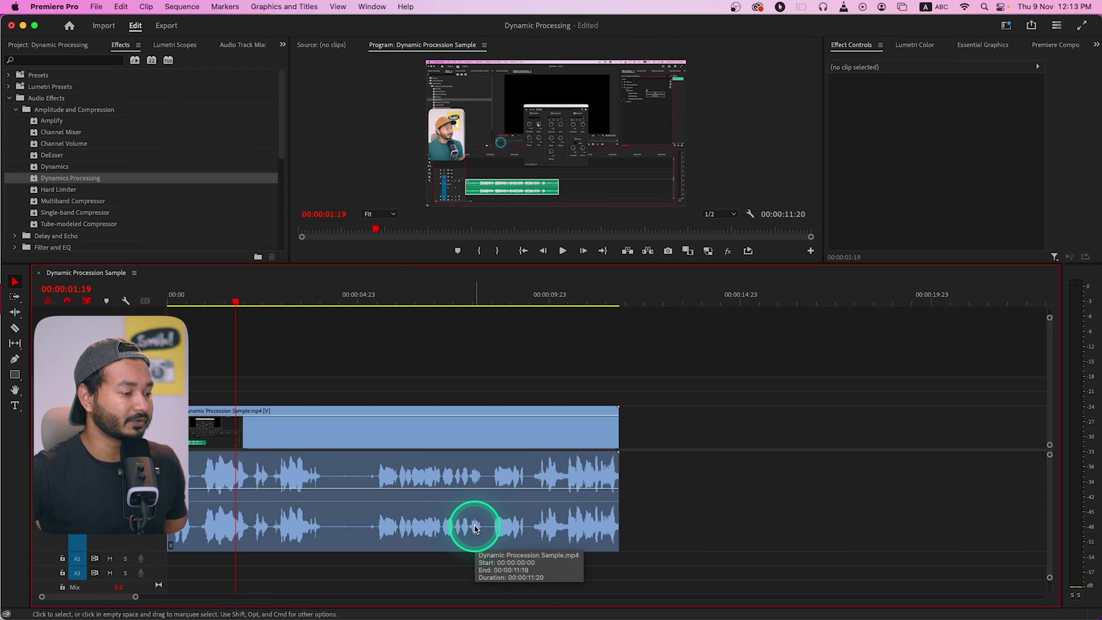
left_click(466, 534)
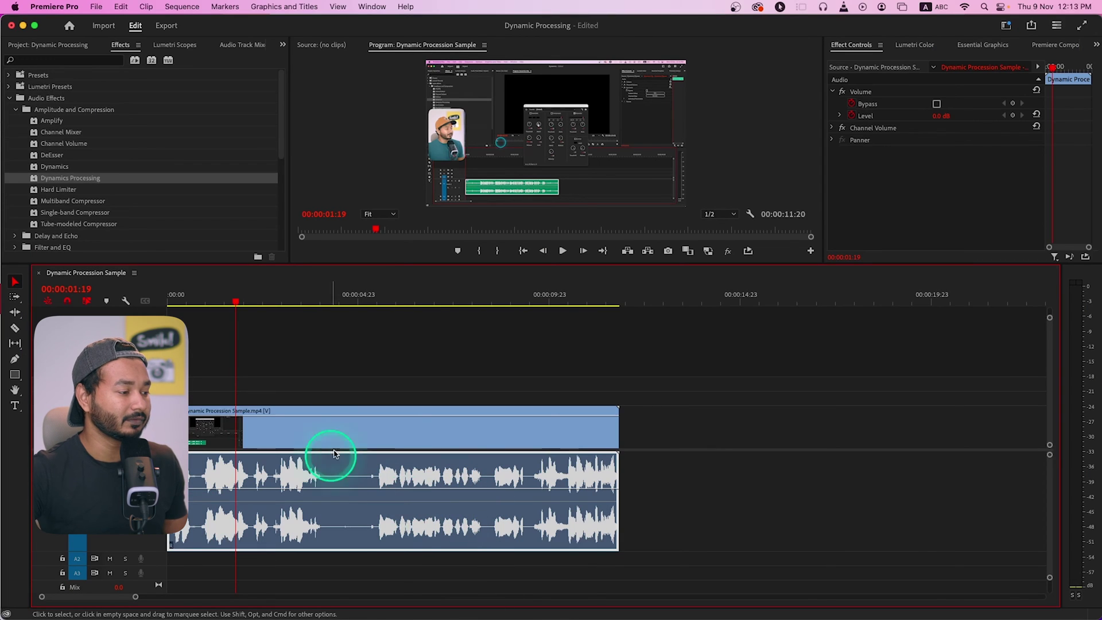
right_click(403, 479)
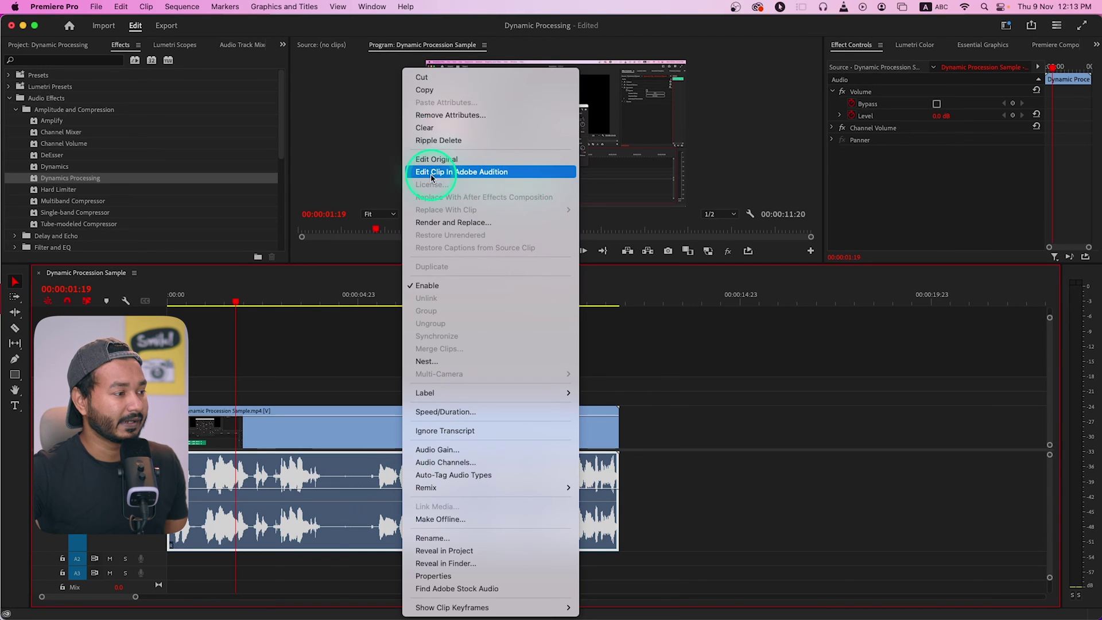
left_click(460, 172)
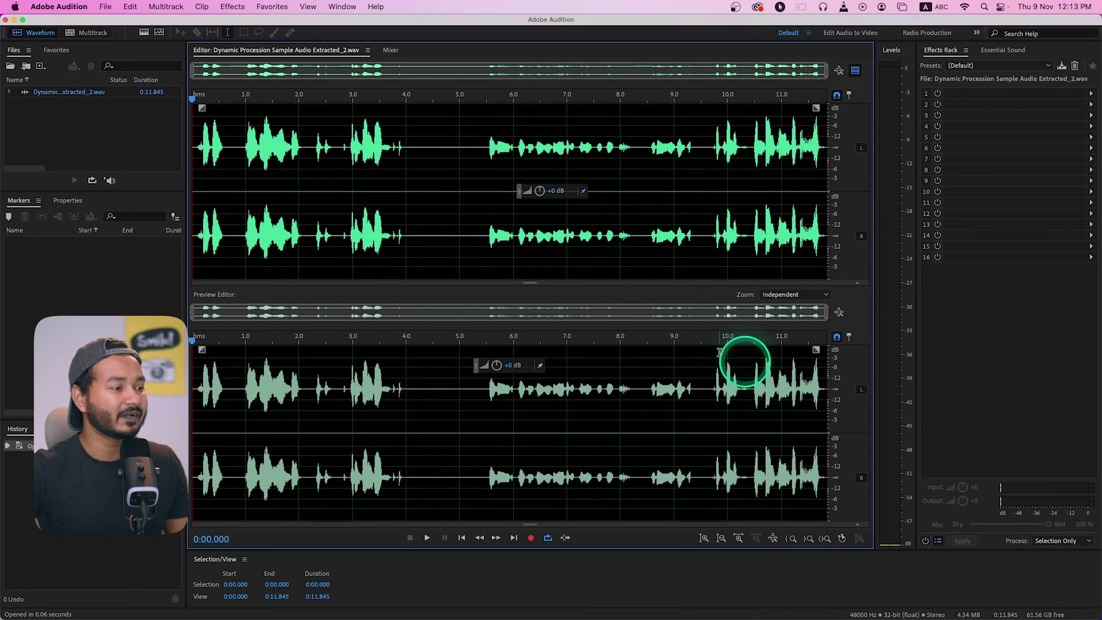
Hide the preview waveform and bring the Effects Rack panel forward
left_click(856, 70)
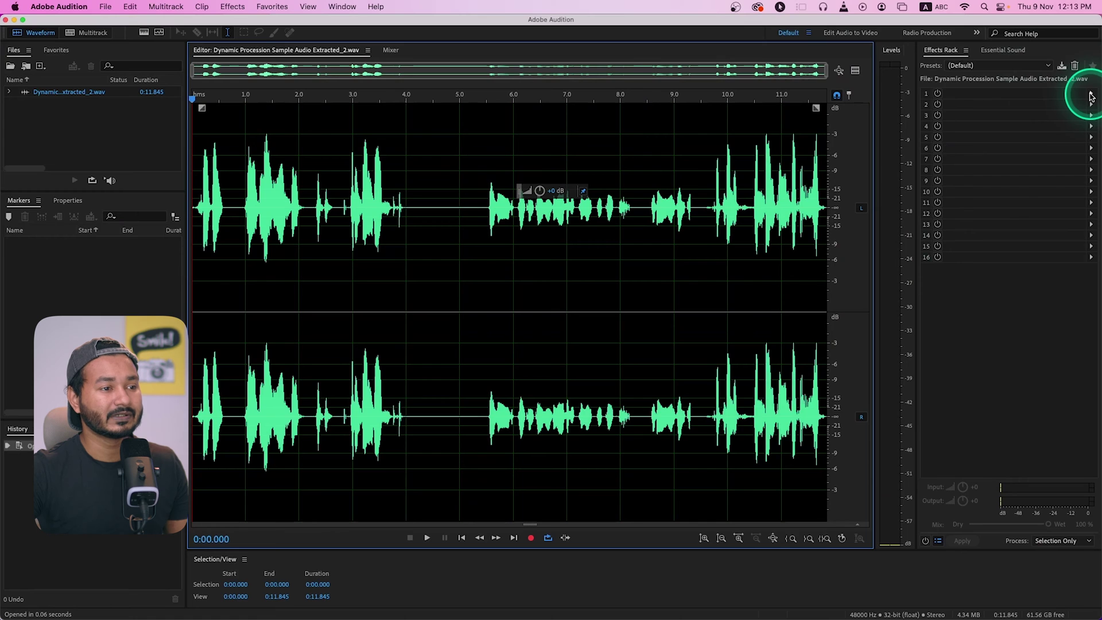
left_click_drag(942, 52, 1009, 50)
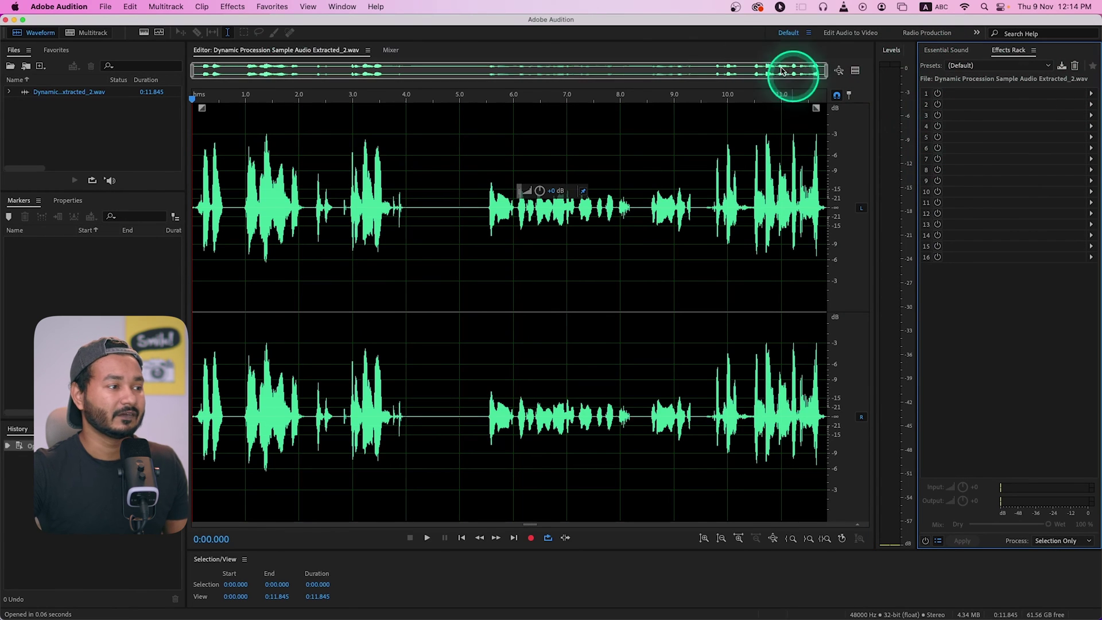
left_click(344, 7)
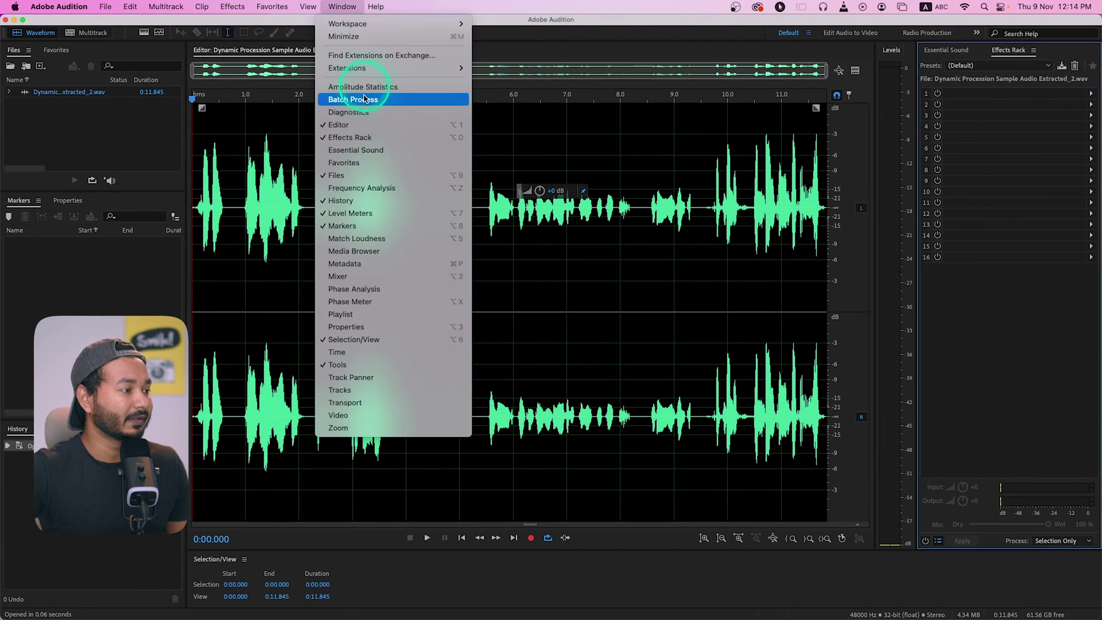
left_click(368, 139)
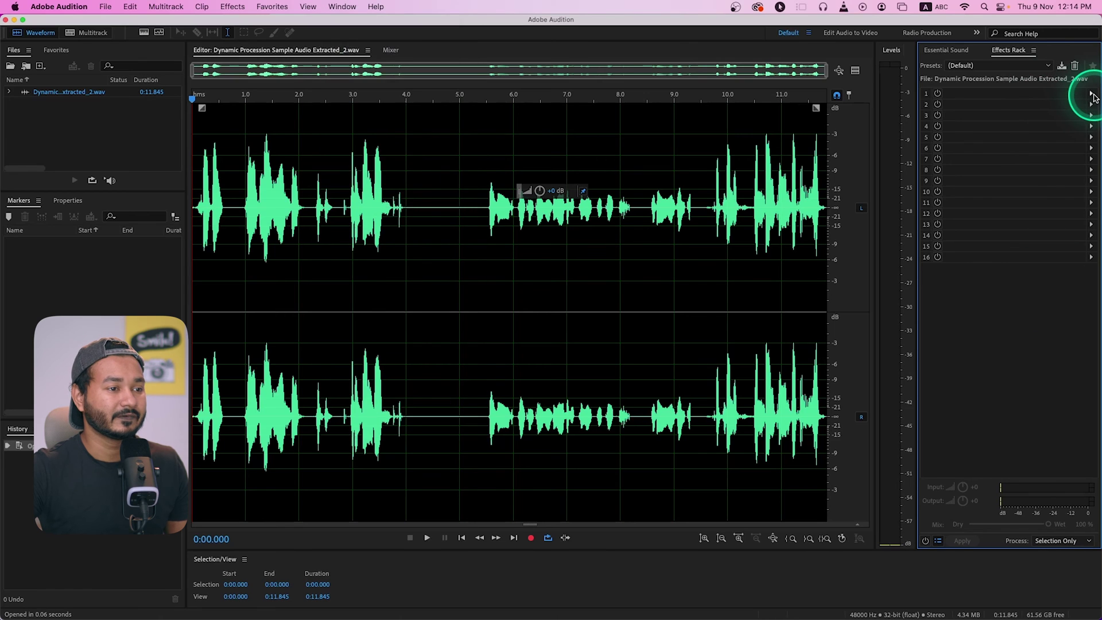
Load Dynamics Processing into rack slot 1, move its dialog aside, and show the Preview Editor
left_click(1091, 94)
mouse_move(1068, 137)
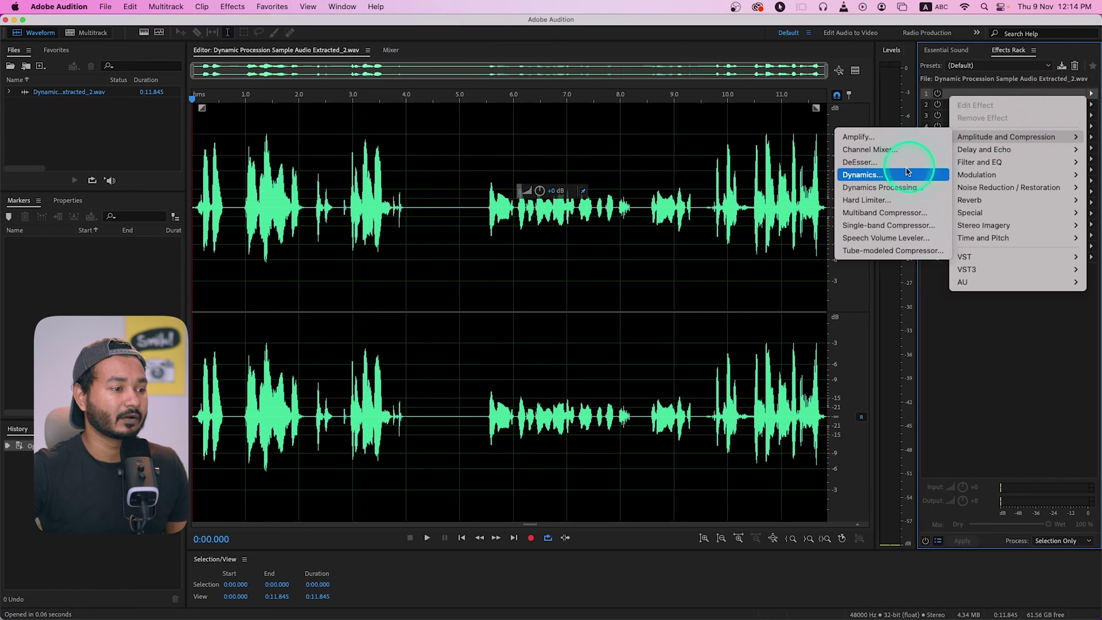
left_click(882, 188)
left_click_drag(498, 118, 876, 208)
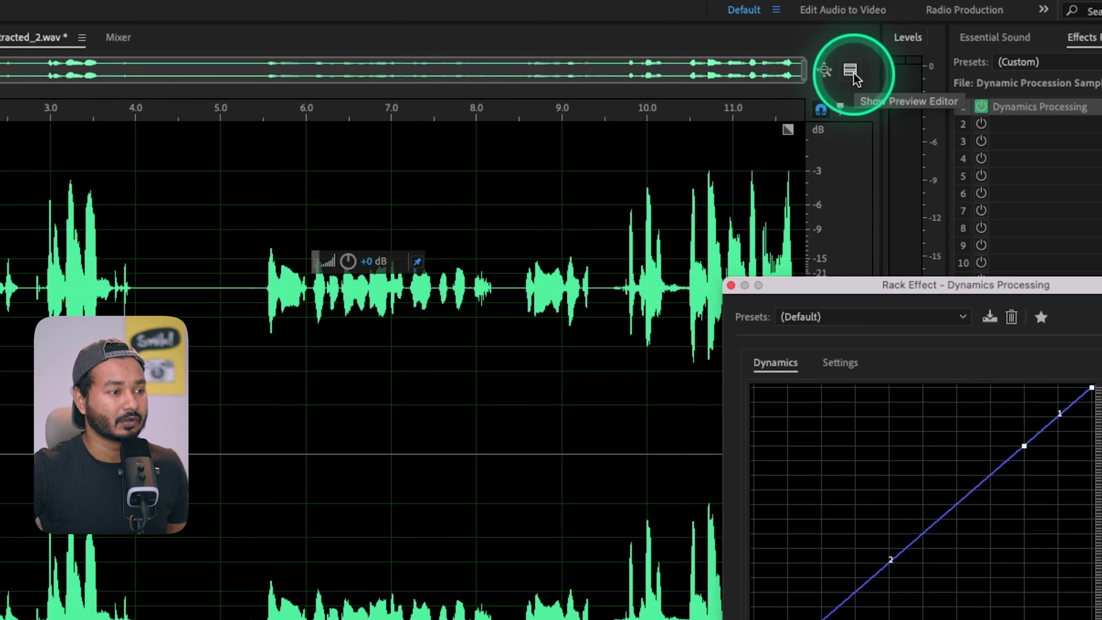
left_click(851, 71)
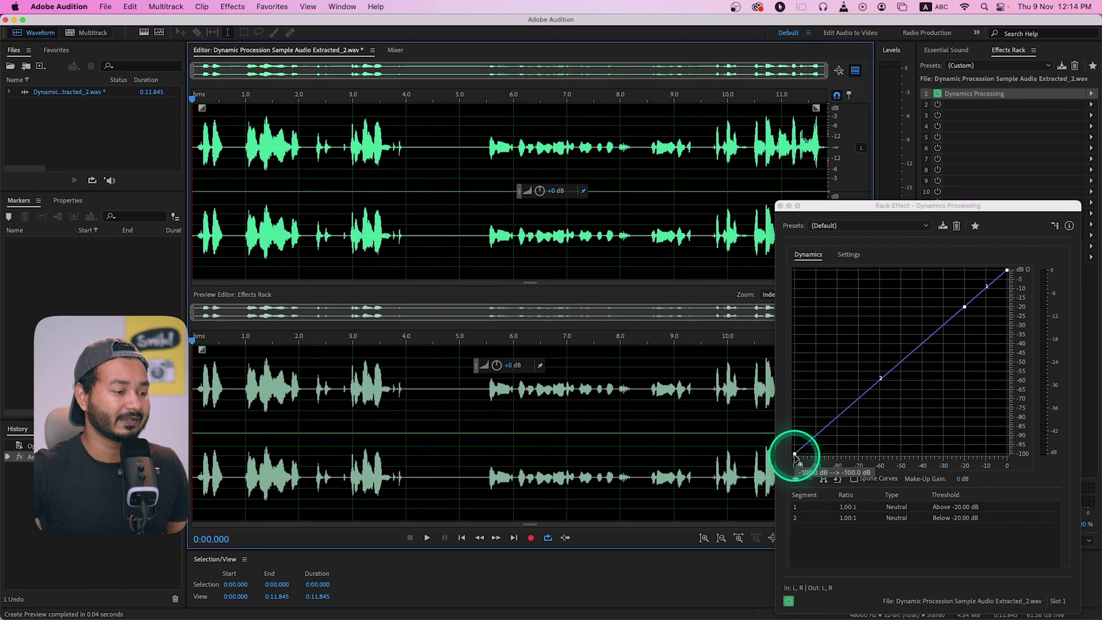
Test compression and expansion curve shapes, then delete the middle point to restore a neutral 1.00:1 line
left_click_drag(796, 455, 792, 430)
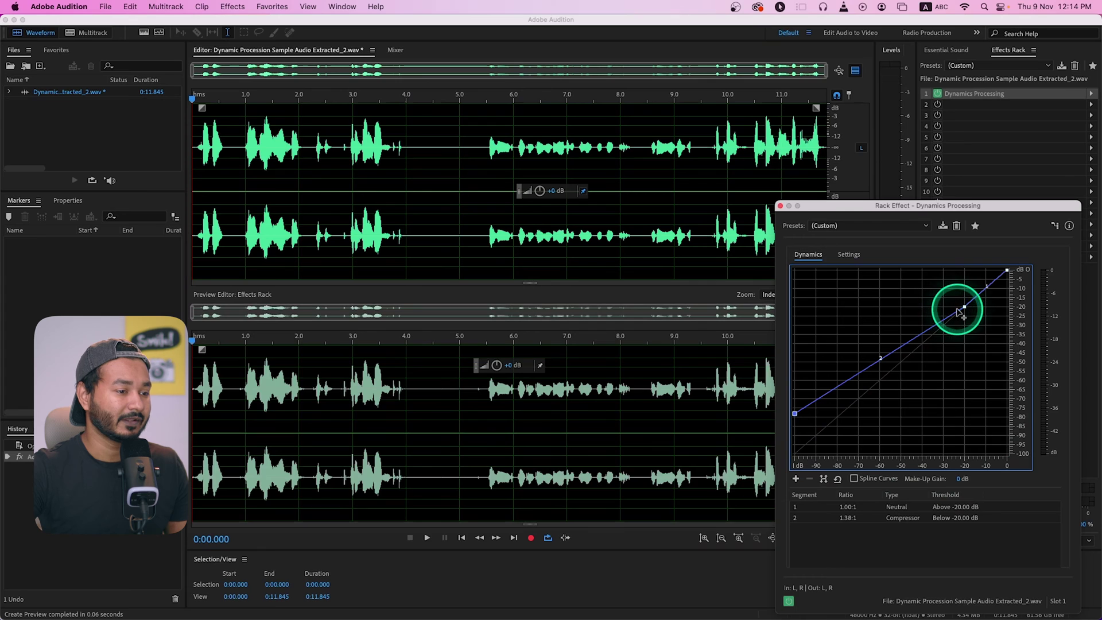
left_click_drag(965, 308, 941, 302)
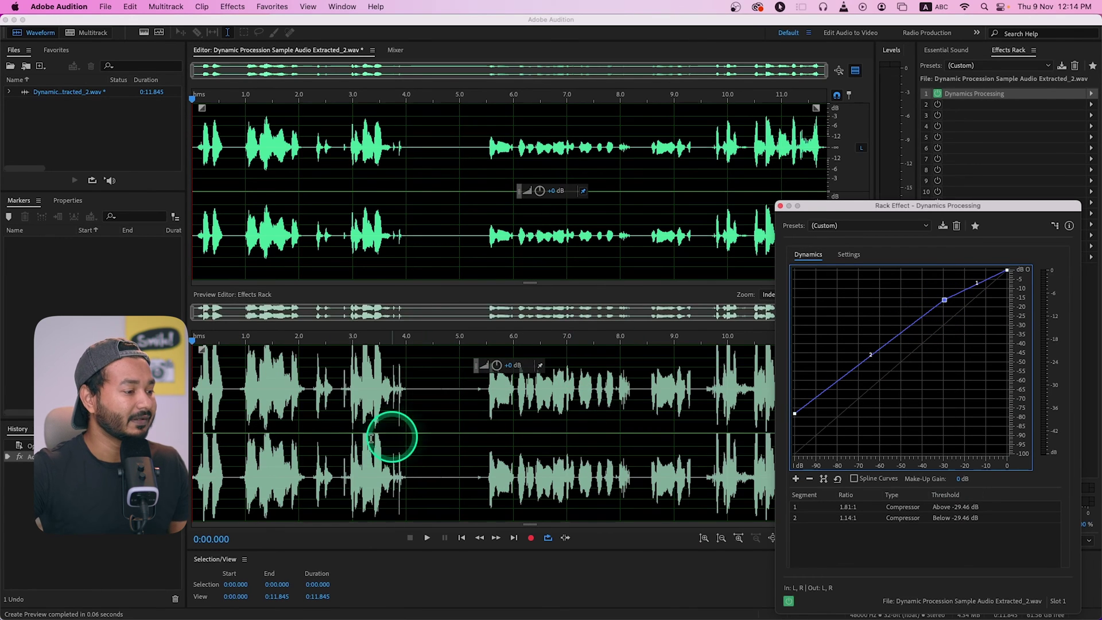
left_click_drag(802, 408, 679, 381)
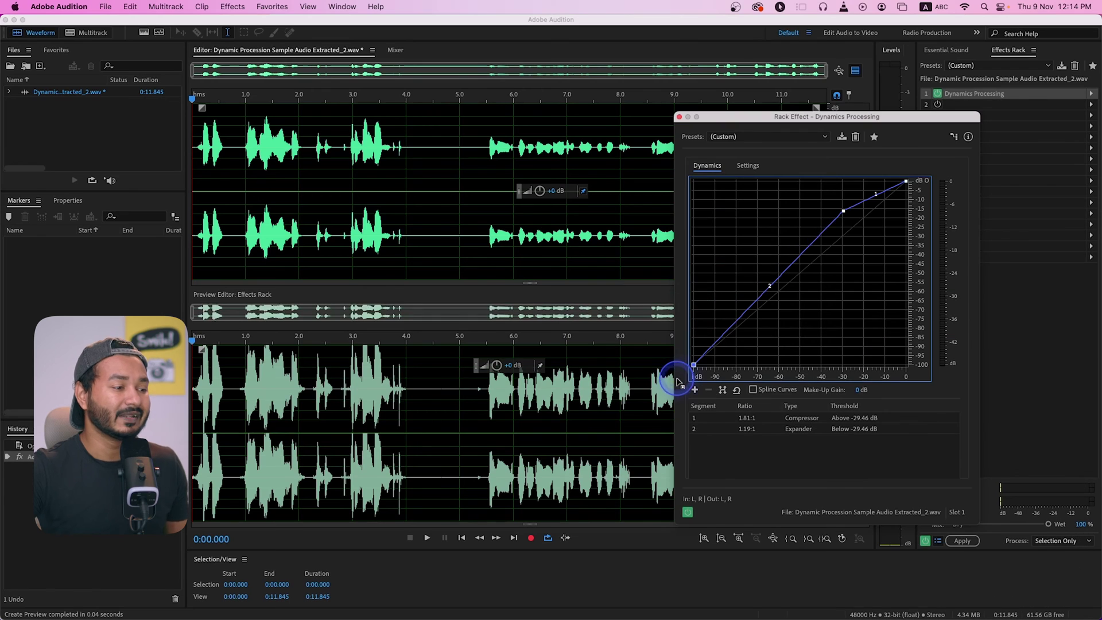
left_click(845, 213)
key("Delete")
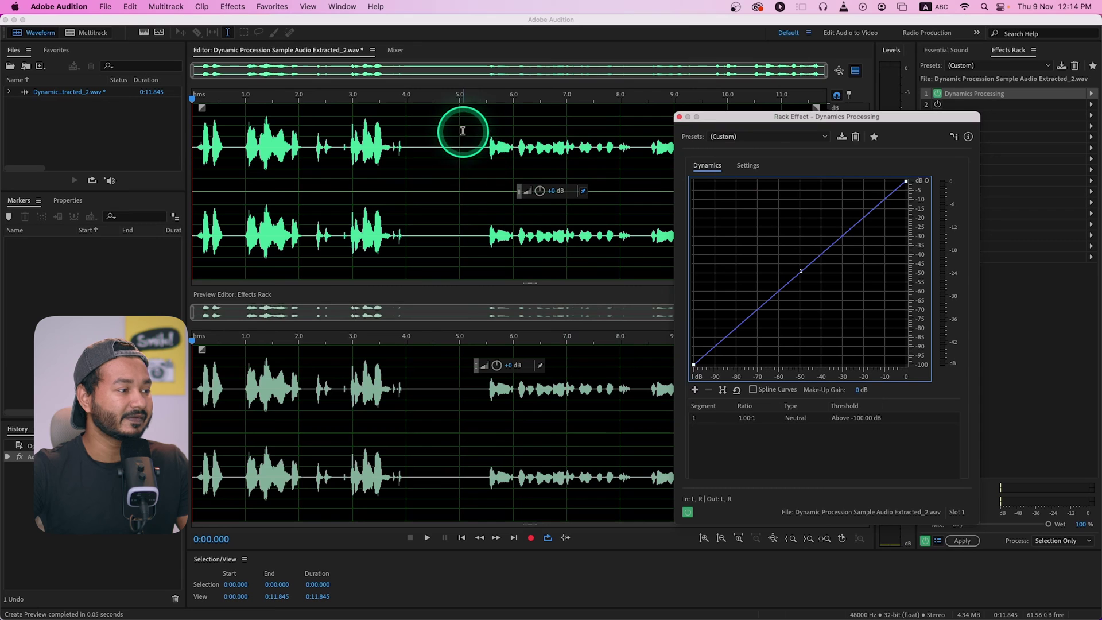
Place the playhead at 5 seconds and play the extracted audio
left_click_drag(471, 197, 631, 198)
left_click_drag(396, 130, 181, 148)
left_click(507, 150)
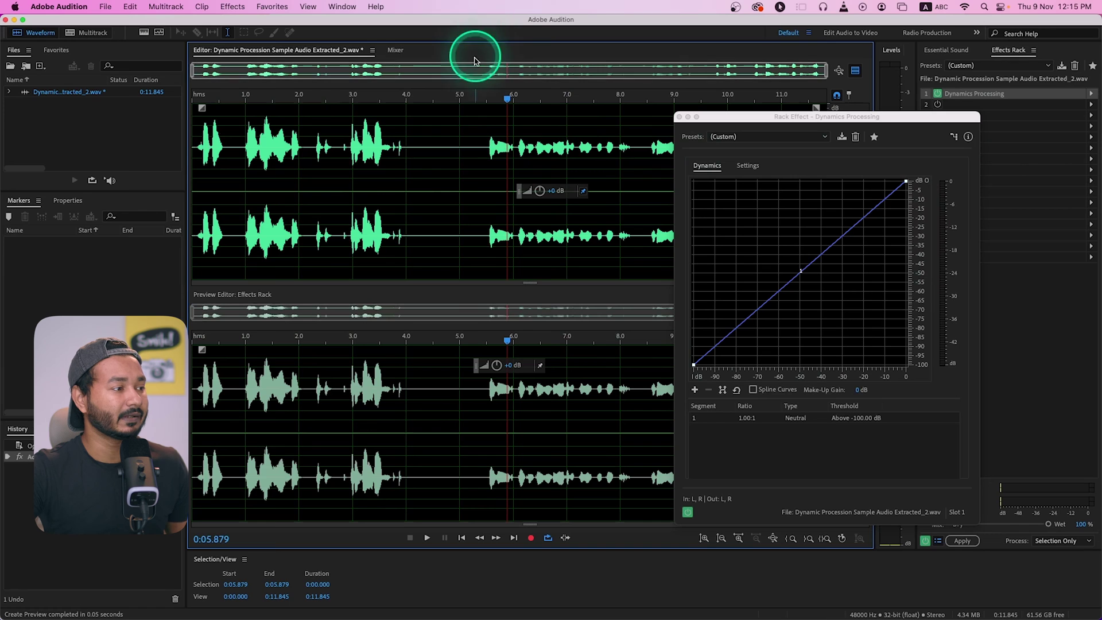
left_click(463, 94)
key("space")
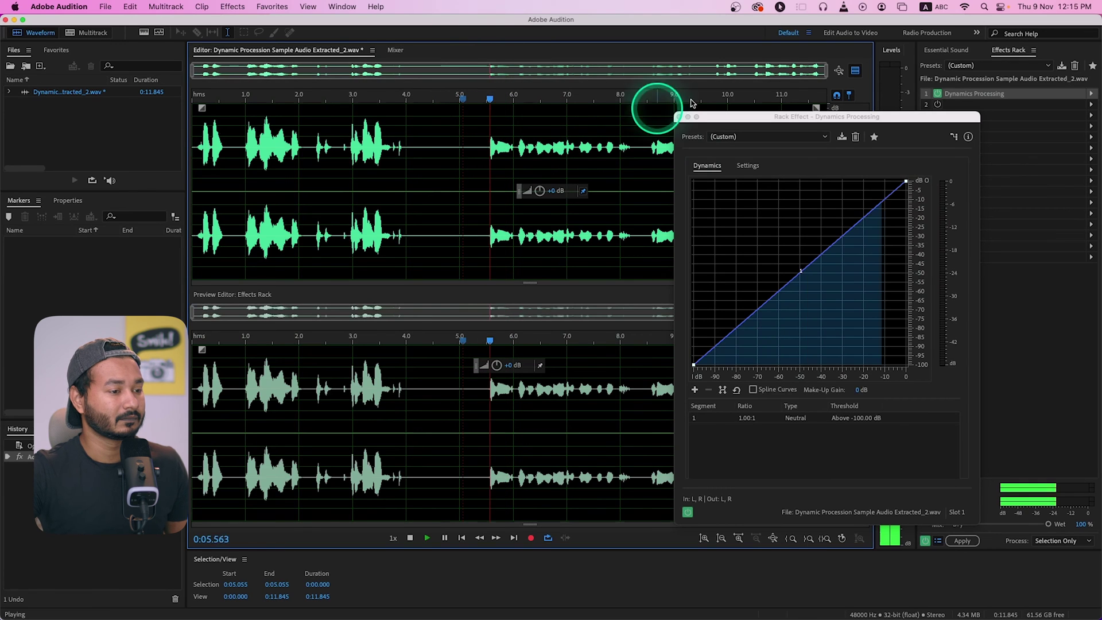
key("space")
left_click_drag(806, 125, 202, 166)
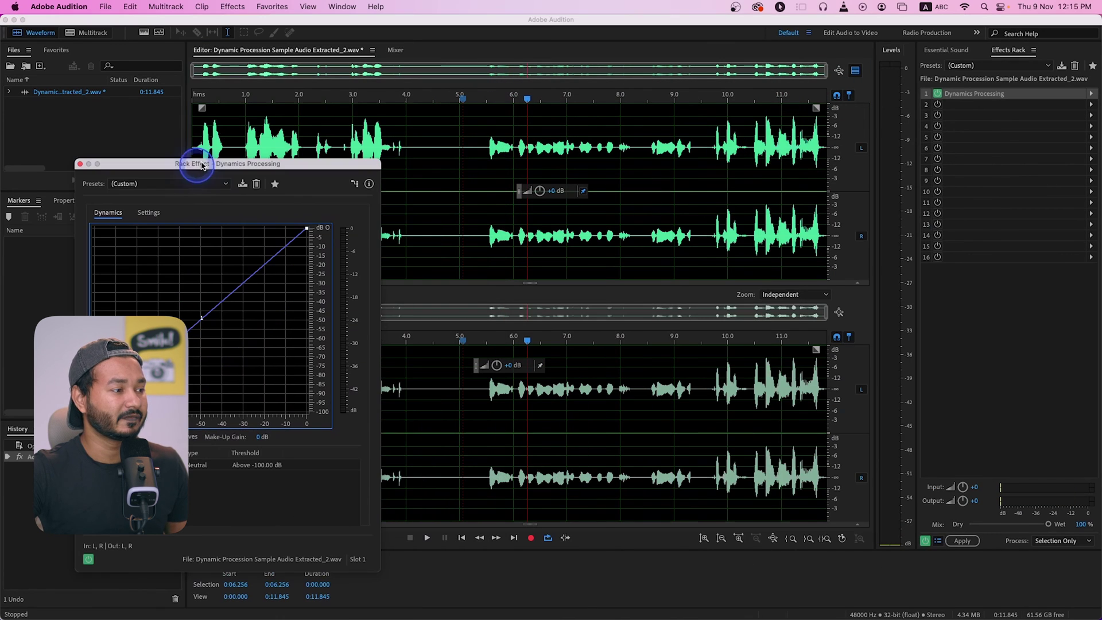
left_click(468, 96)
key("space")
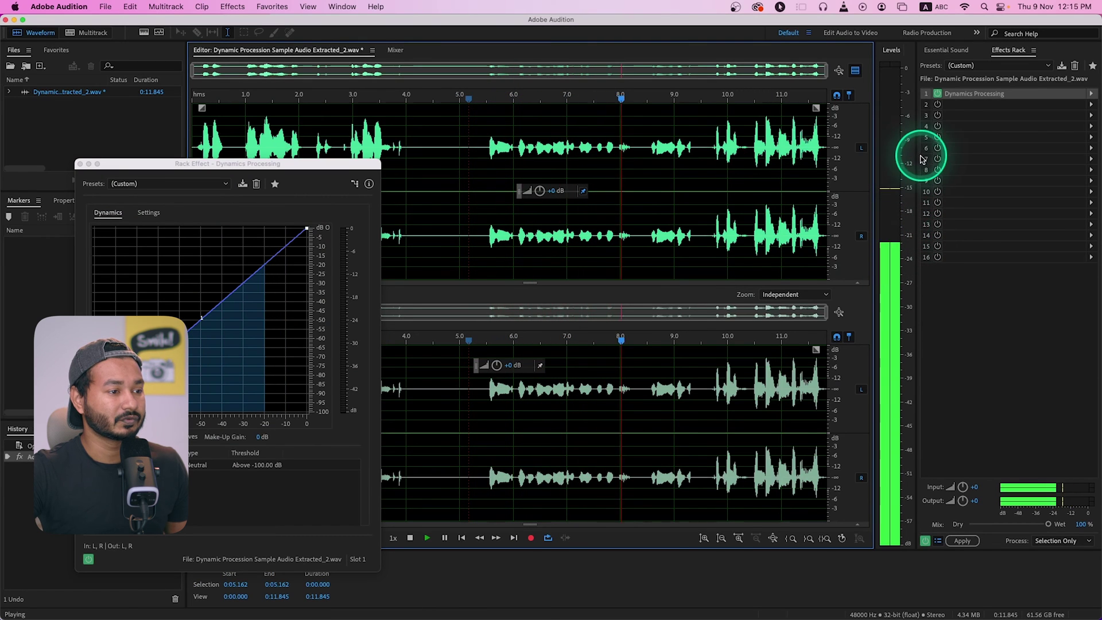
key("space")
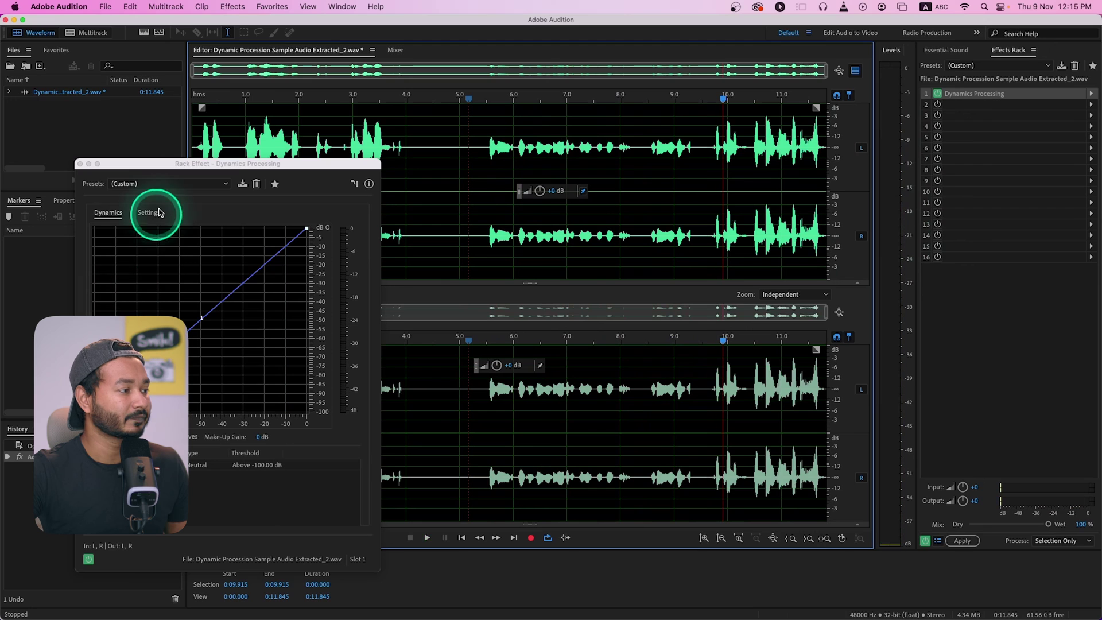
left_click_drag(232, 163, 623, 92)
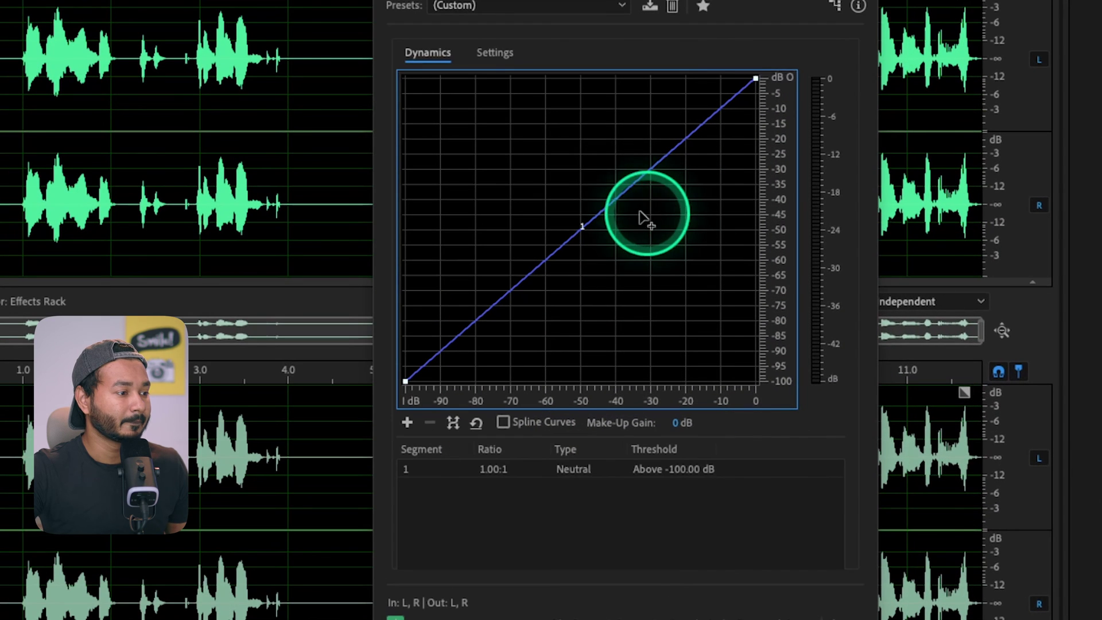
Add curve points near -29, -10.5 and -37 dB and lower the top endpoint to about -17 dB
left_click(653, 166)
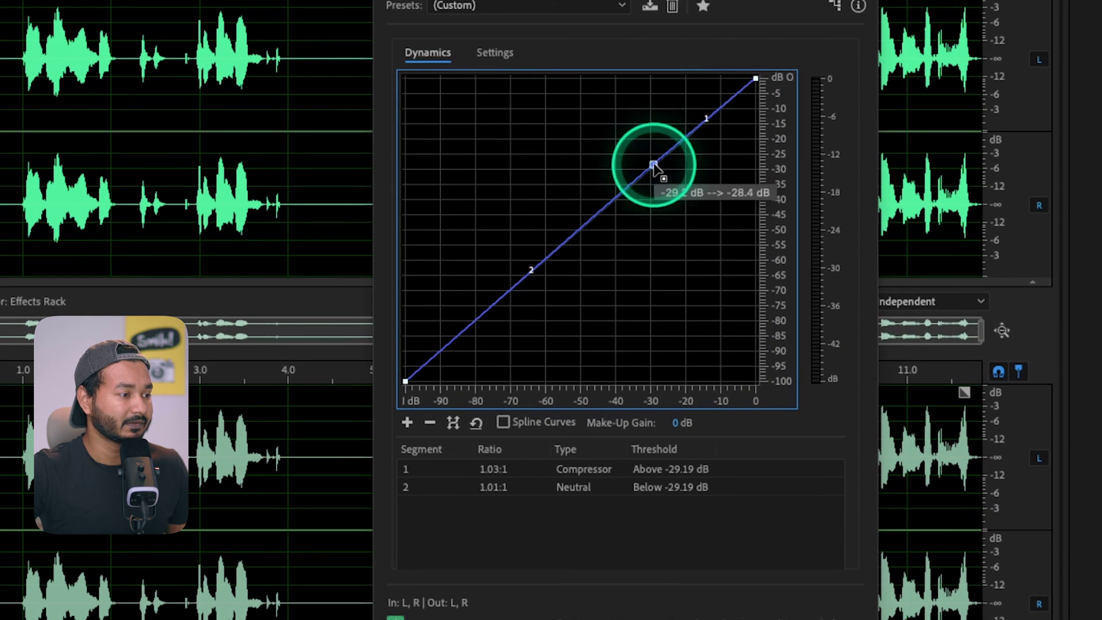
left_click(719, 110)
left_click(756, 78)
left_click_drag(759, 79, 662, 122)
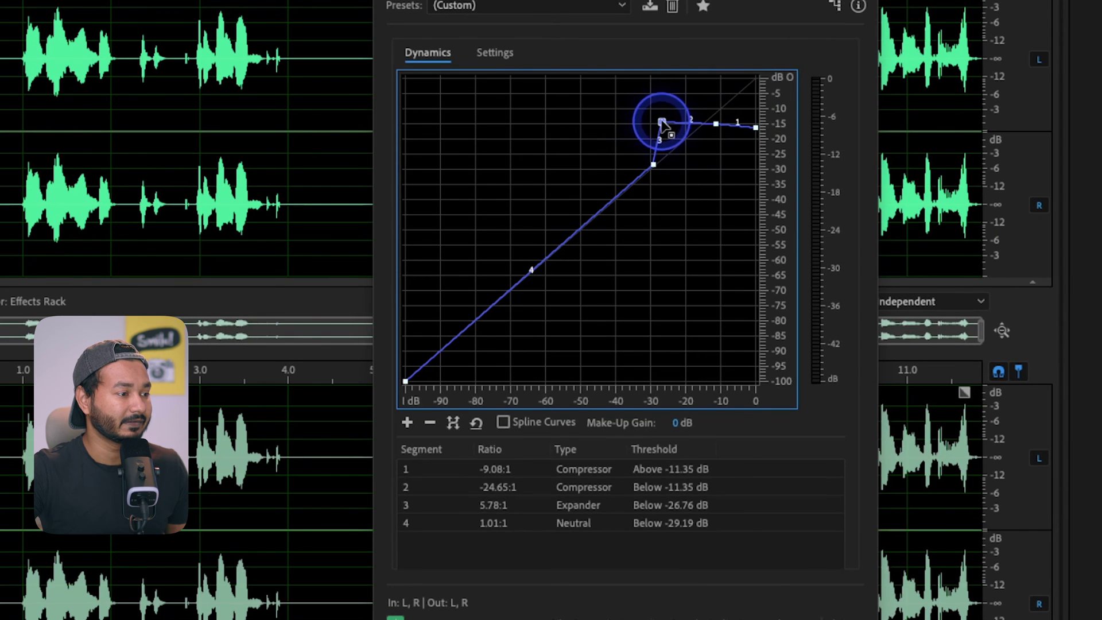
left_click(626, 186)
left_click_drag(626, 186, 640, 147)
Make the curve a smooth spline, lower its top endpoint further, and close the Dynamics Processing window
left_click_drag(755, 127, 756, 133)
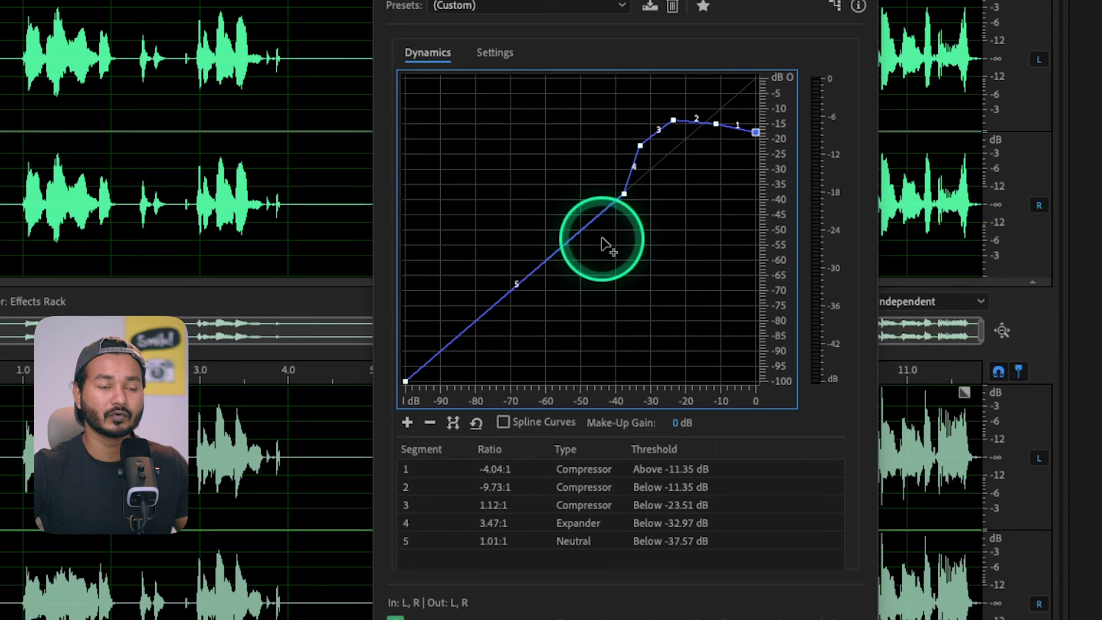
left_click(503, 423)
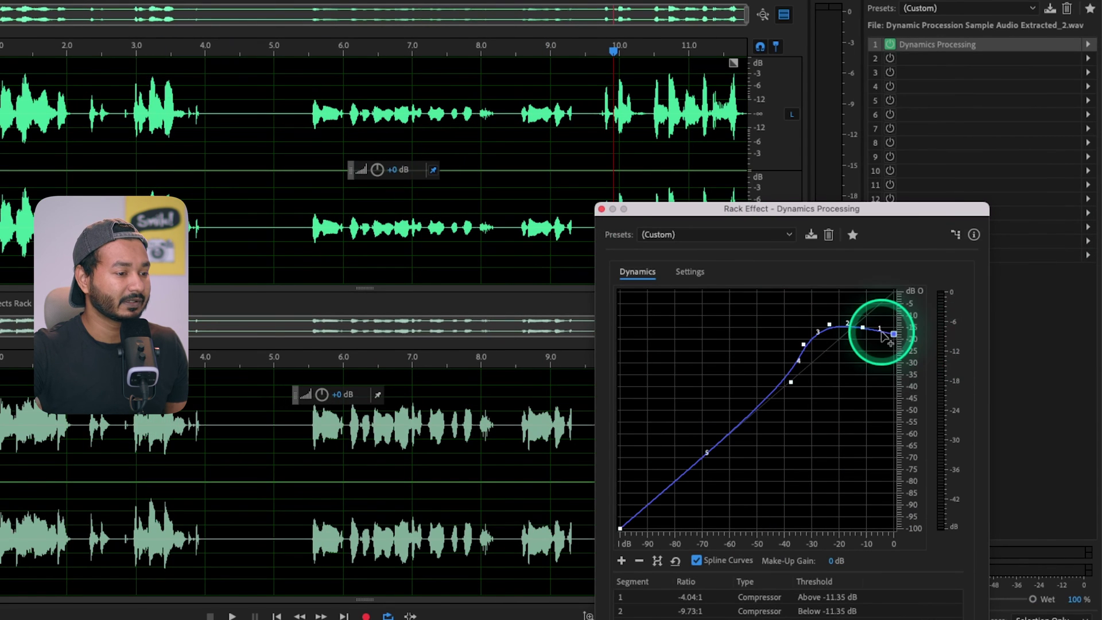
left_click_drag(894, 333, 863, 329)
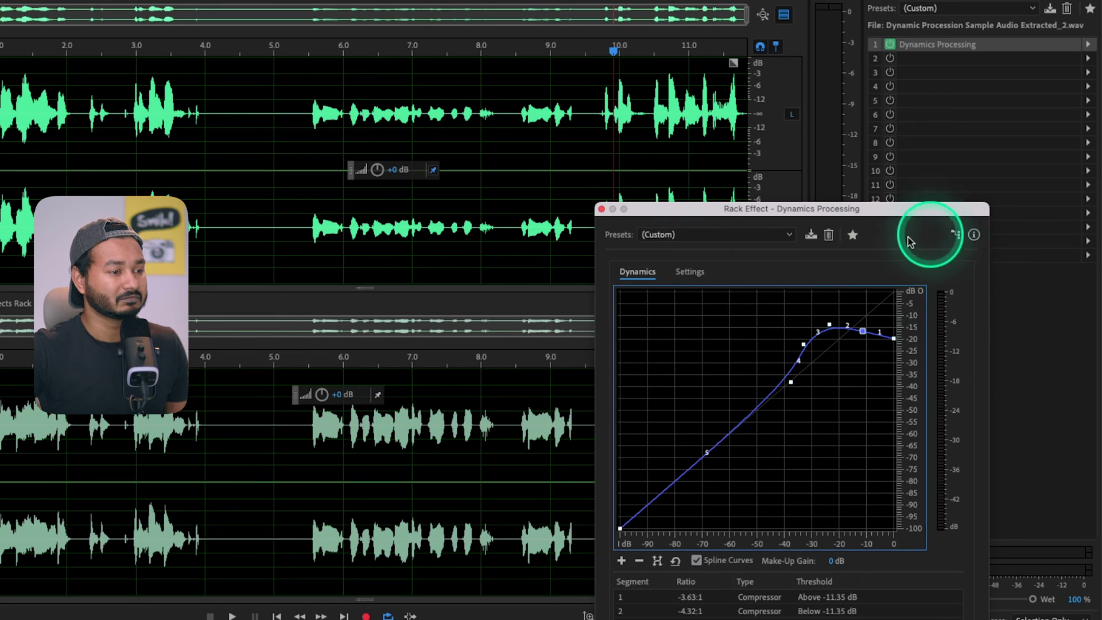
left_click(600, 210)
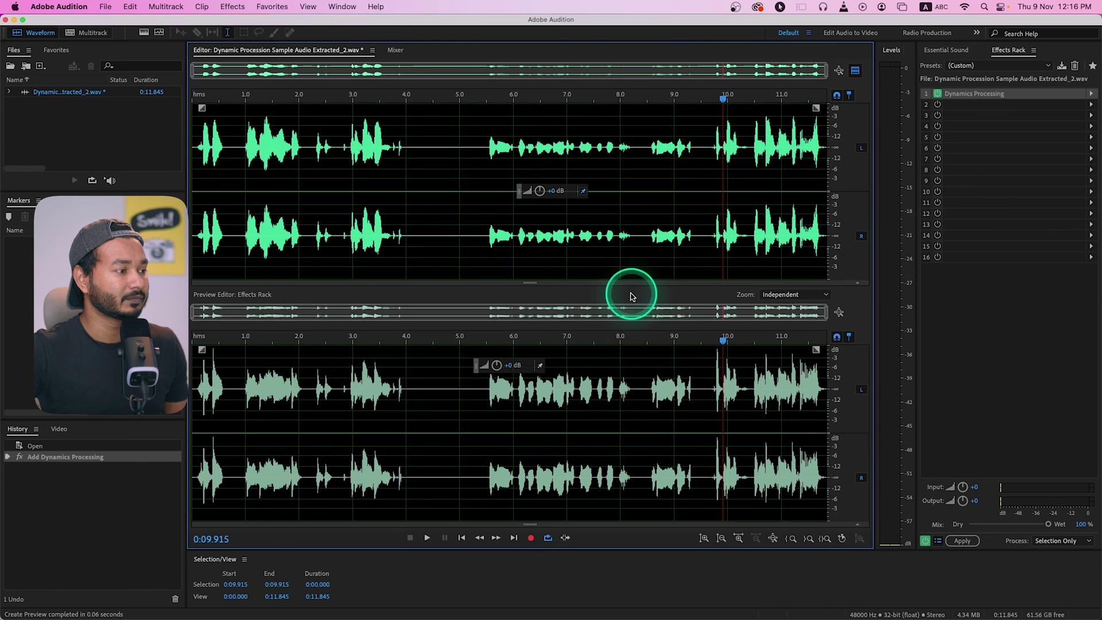
Play the processed audio from the start, stop at 0:08, and hide the Preview Editor
key("space")
key("space")
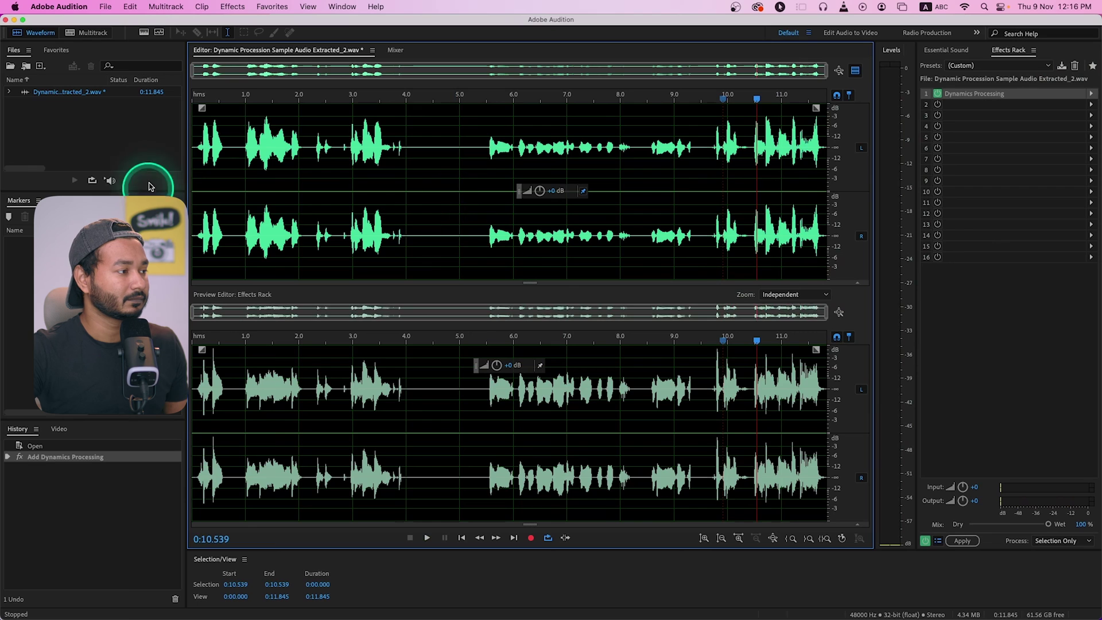
key("space")
left_click_drag(221, 100, 140, 104)
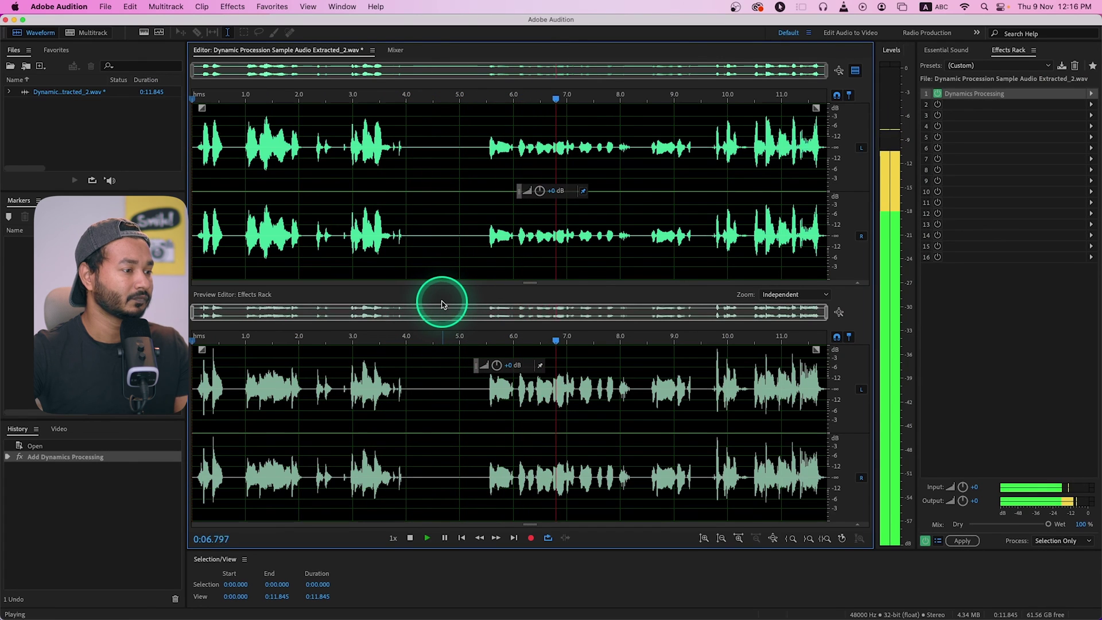
key("space")
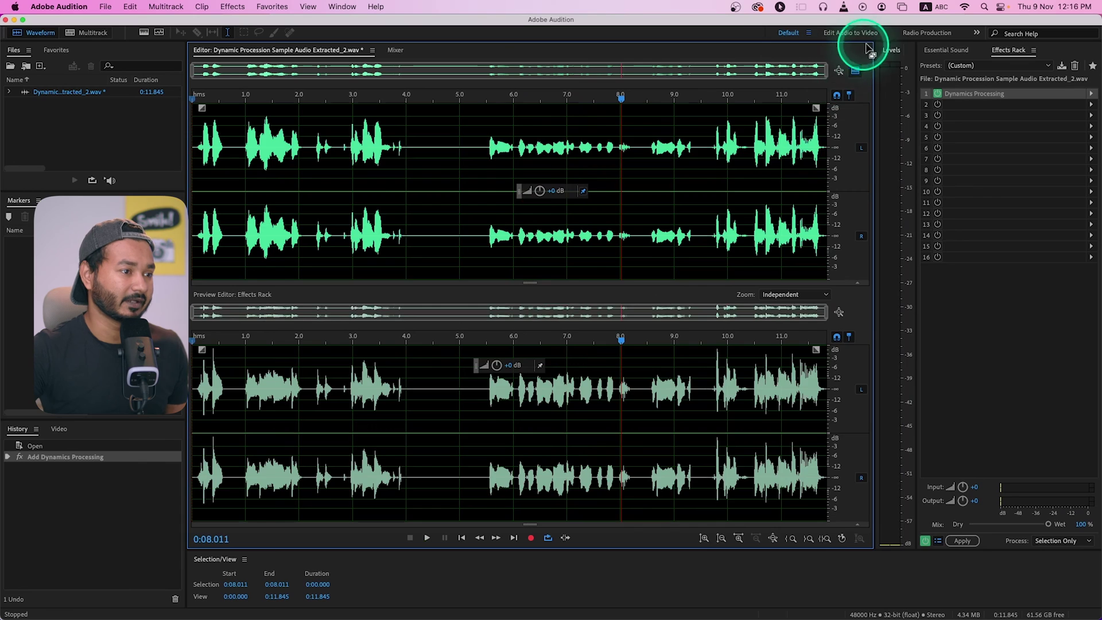
left_click(855, 71)
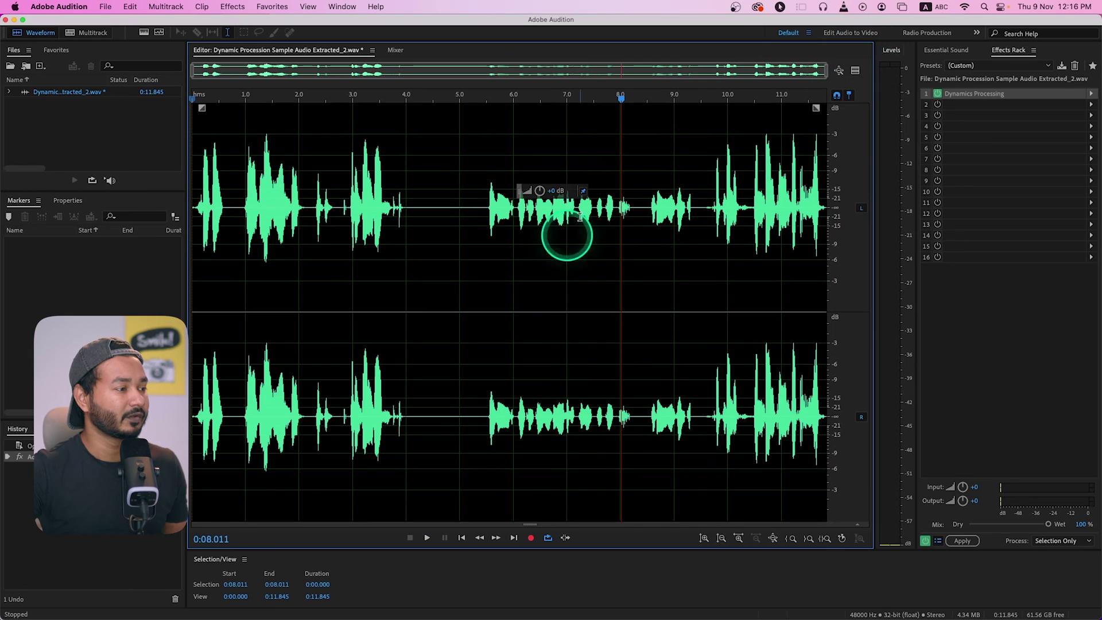
Apply the Dynamics Processing rack to the file, save and close it, then return to Premiere Pro
left_click(966, 541)
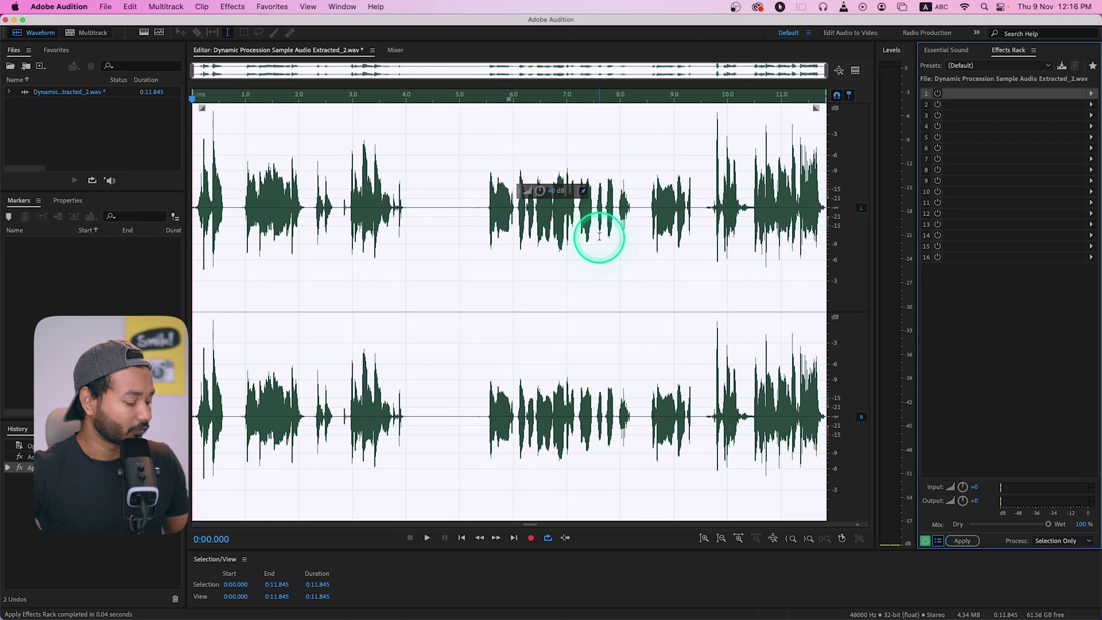
key("super+s")
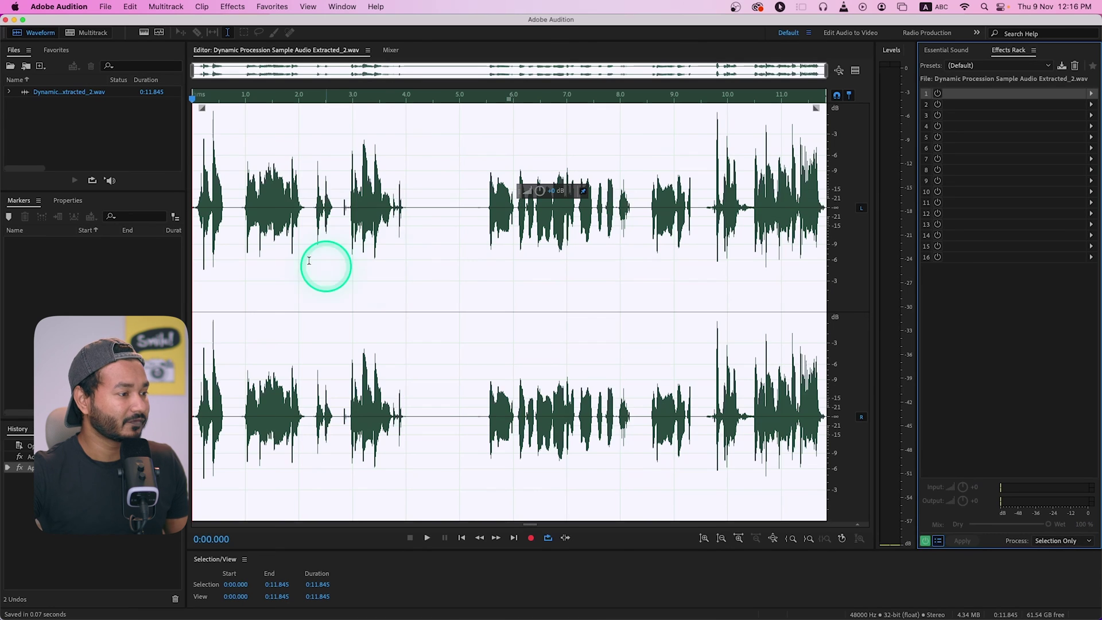
left_click(5, 20)
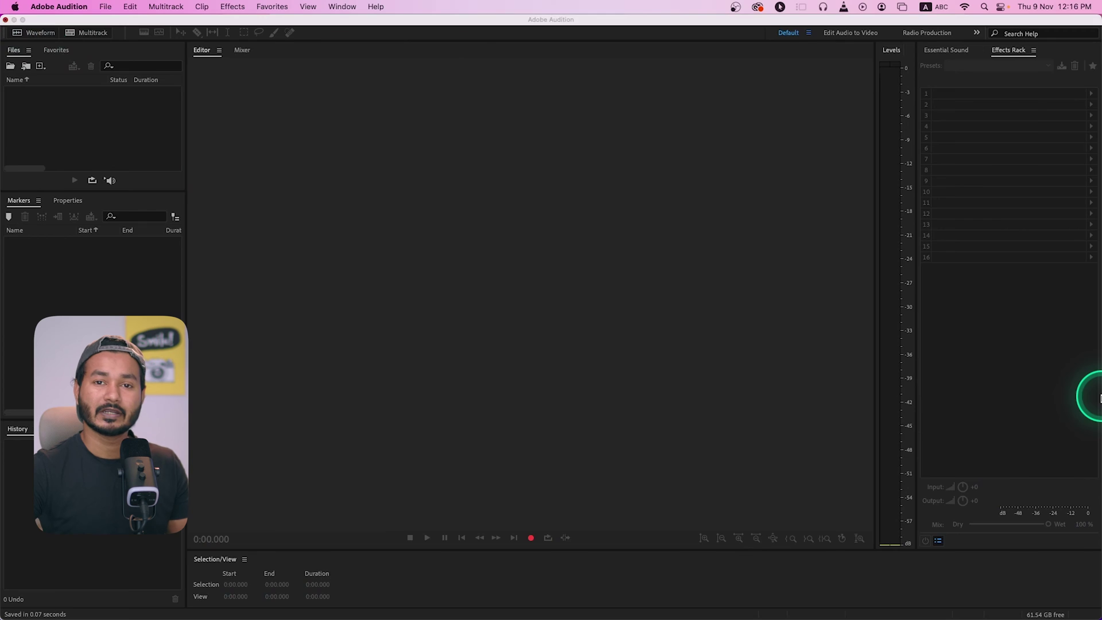
key("super+Tab")
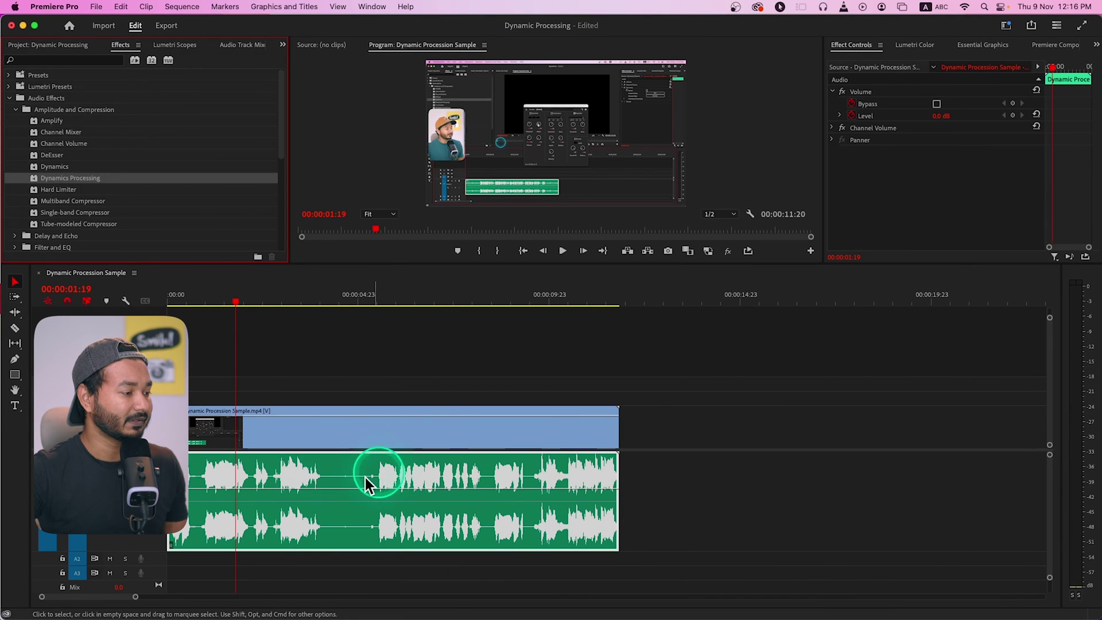
Drag a second copy of the sample clip from the Project panel onto the timeline
left_click(64, 45)
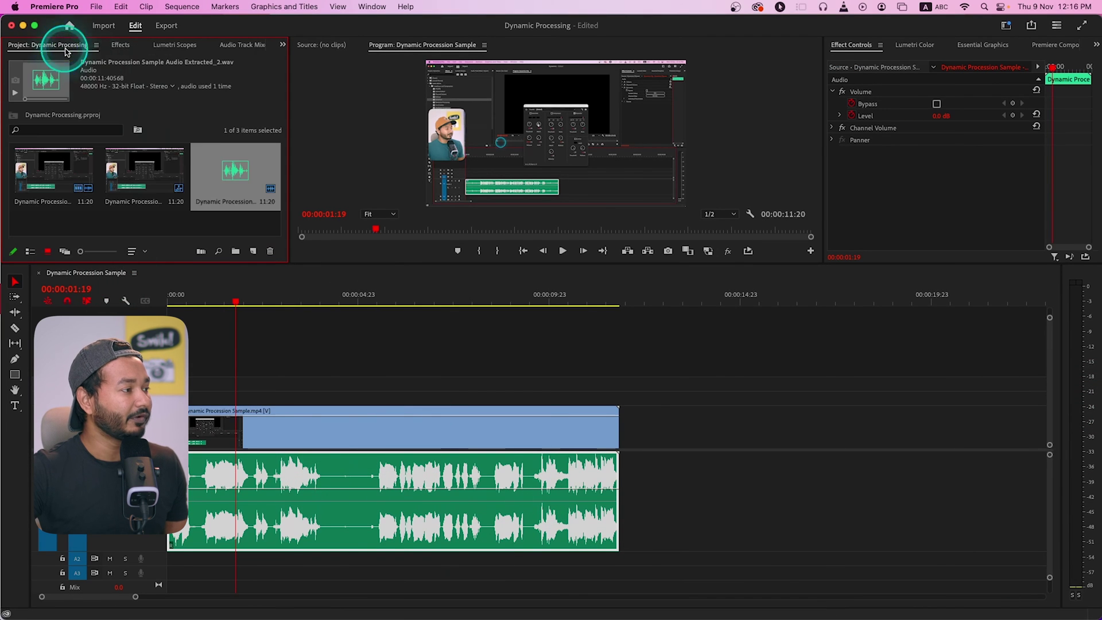
left_click_drag(49, 175, 591, 462)
key("minus")
key("minus")
key("minus")
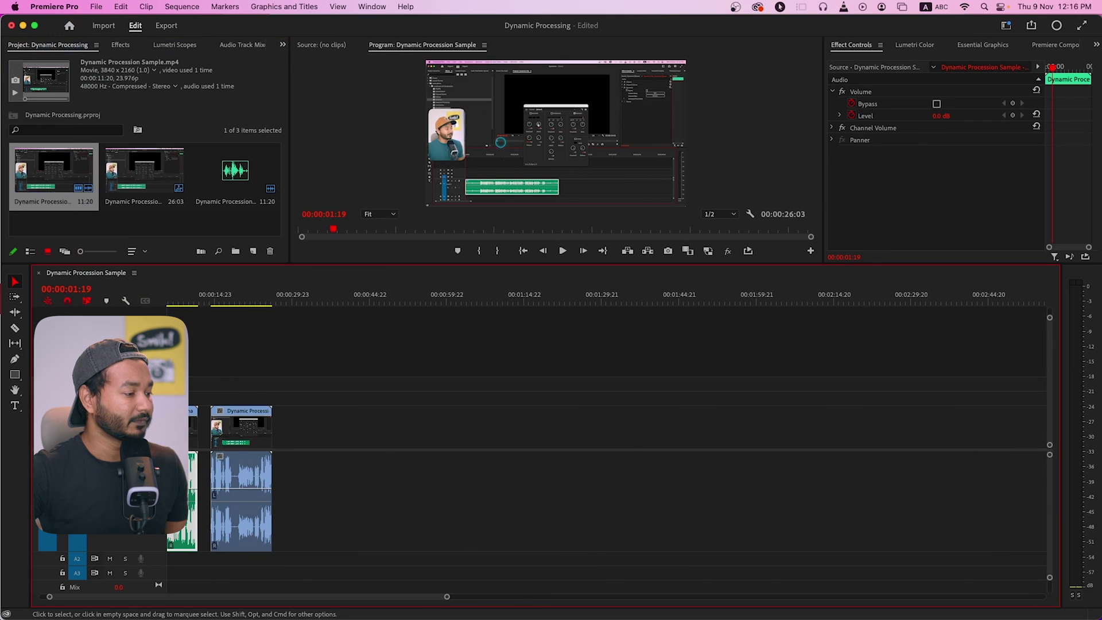
left_click(243, 470)
key("equal")
key("equal")
key("equal")
key("equal")
Apply the Dynamics Processing audio effect to the new clip's audio
left_click(109, 57)
left_click(63, 178)
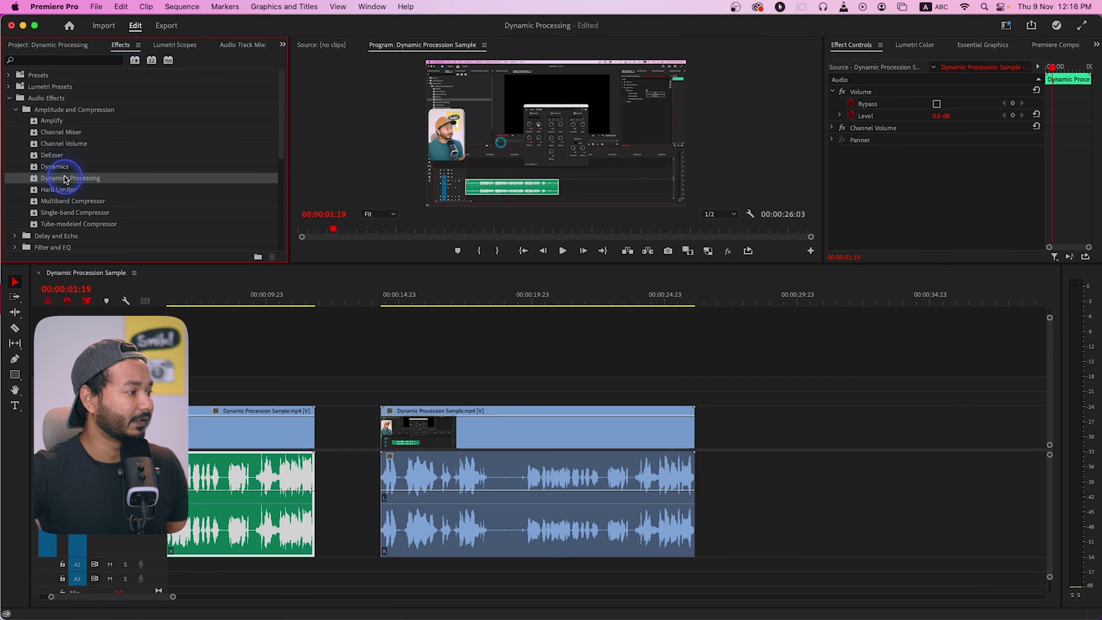
left_click_drag(522, 479, 522, 480)
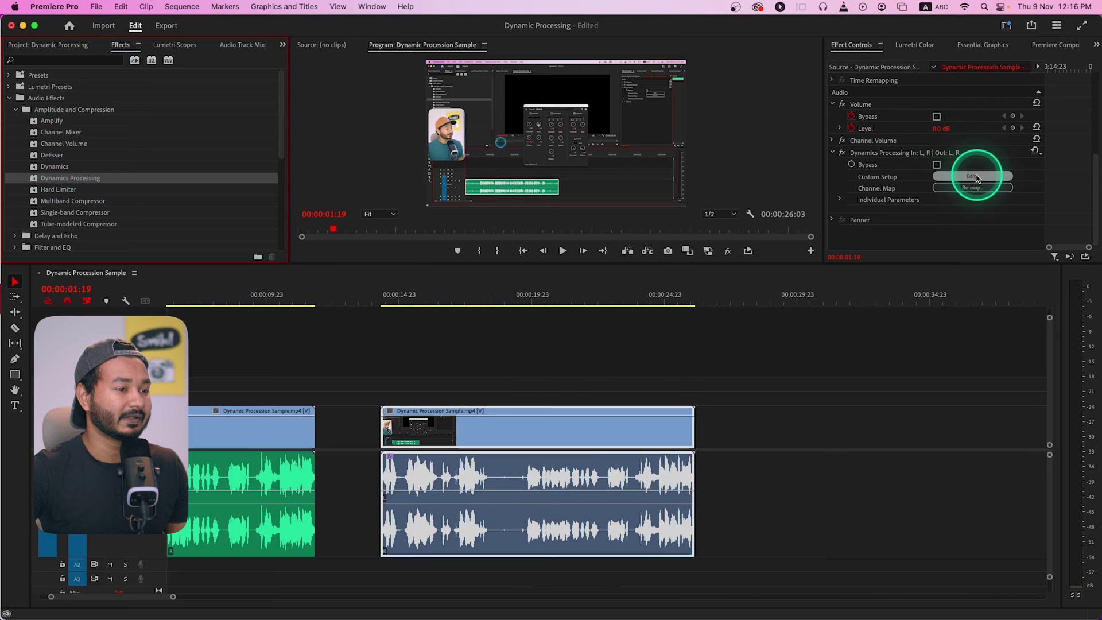
In Custom Setup, add two control points to the Dynamics Processing curve and enable Spline Curves
left_click(976, 176)
left_click_drag(565, 142, 787, 87)
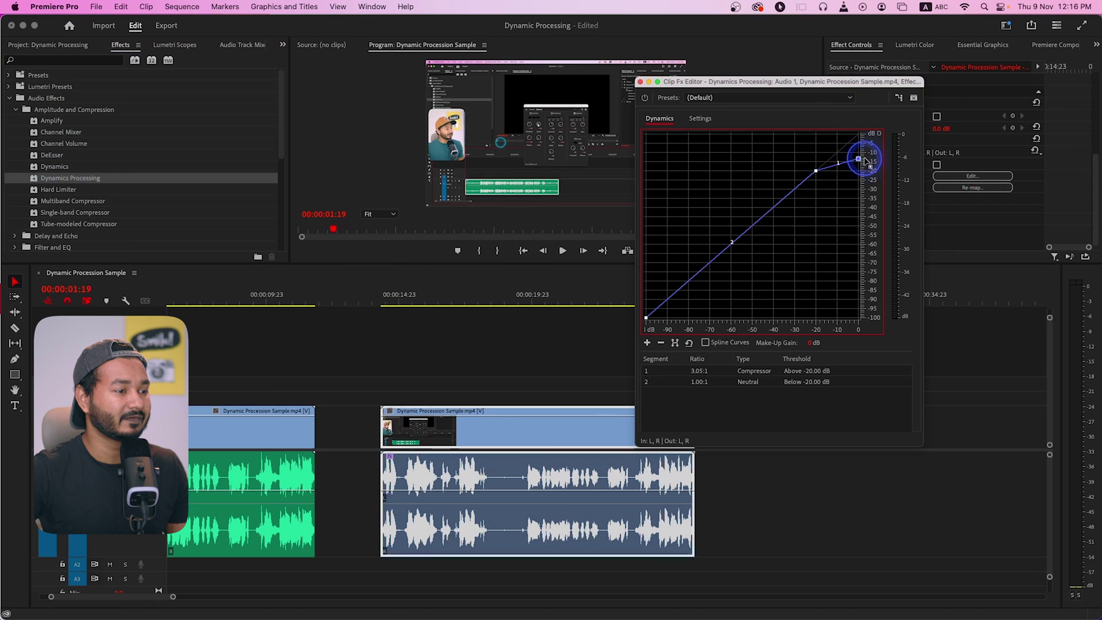
left_click_drag(836, 173, 810, 163)
left_click(793, 178)
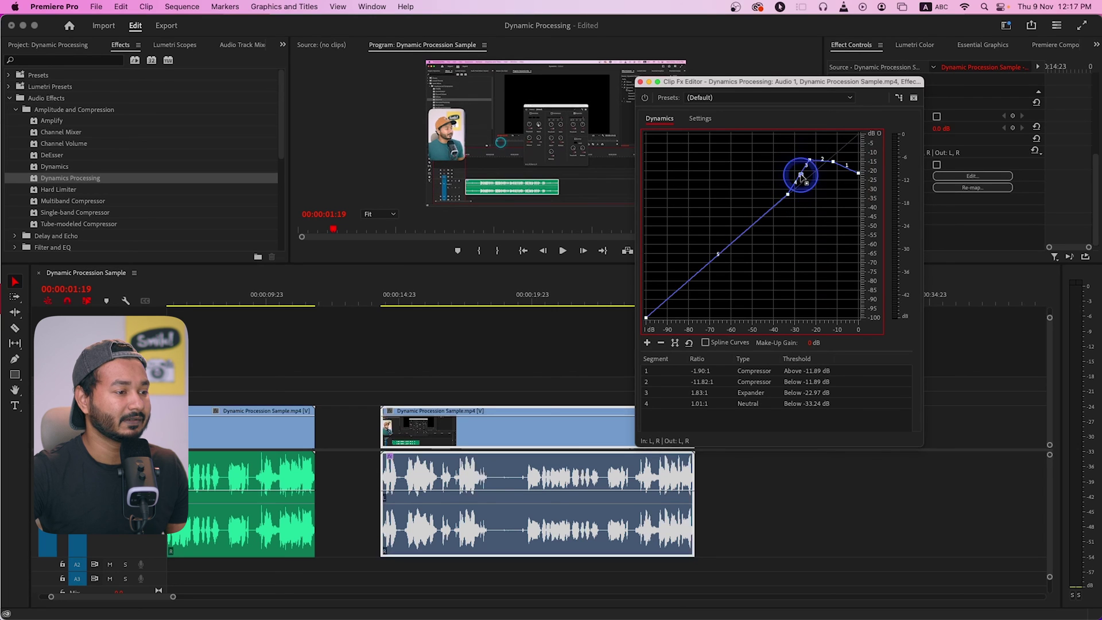
left_click_drag(798, 174, 797, 172)
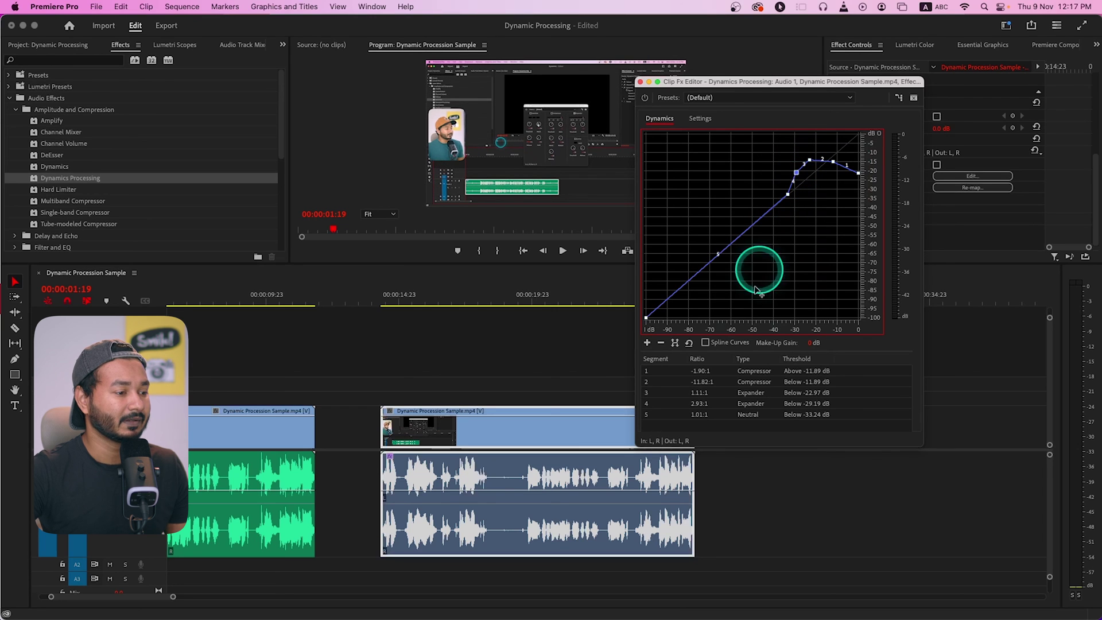
left_click(708, 343)
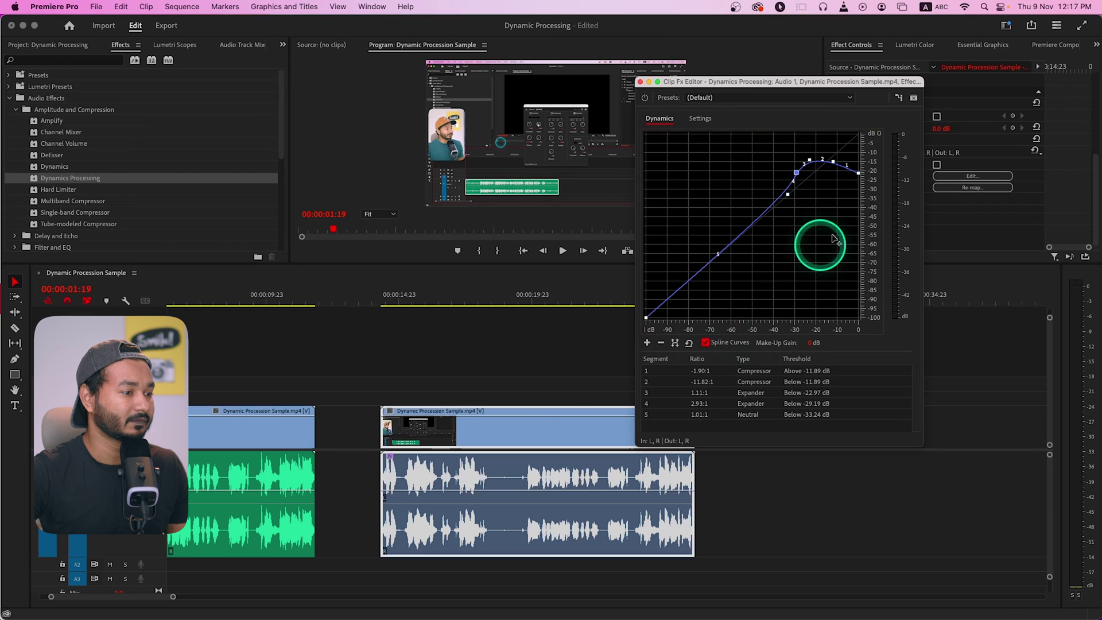
Play the second clip from about 16 seconds to hear the effect, then close the Clip Fx Editor
left_click(517, 301)
key("space")
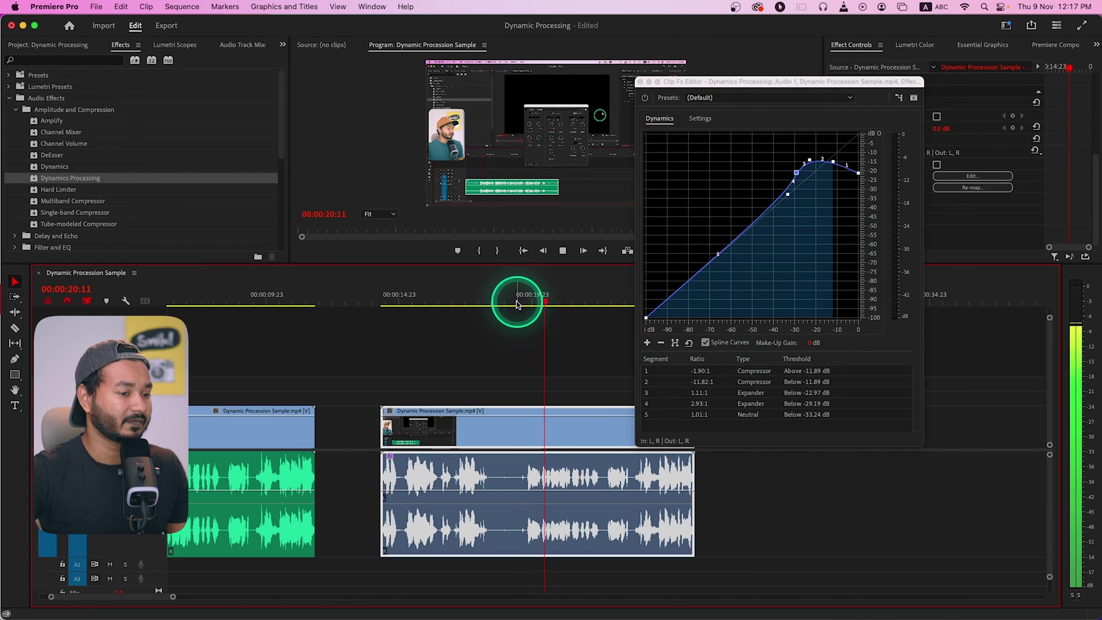
left_click(445, 293)
key("space")
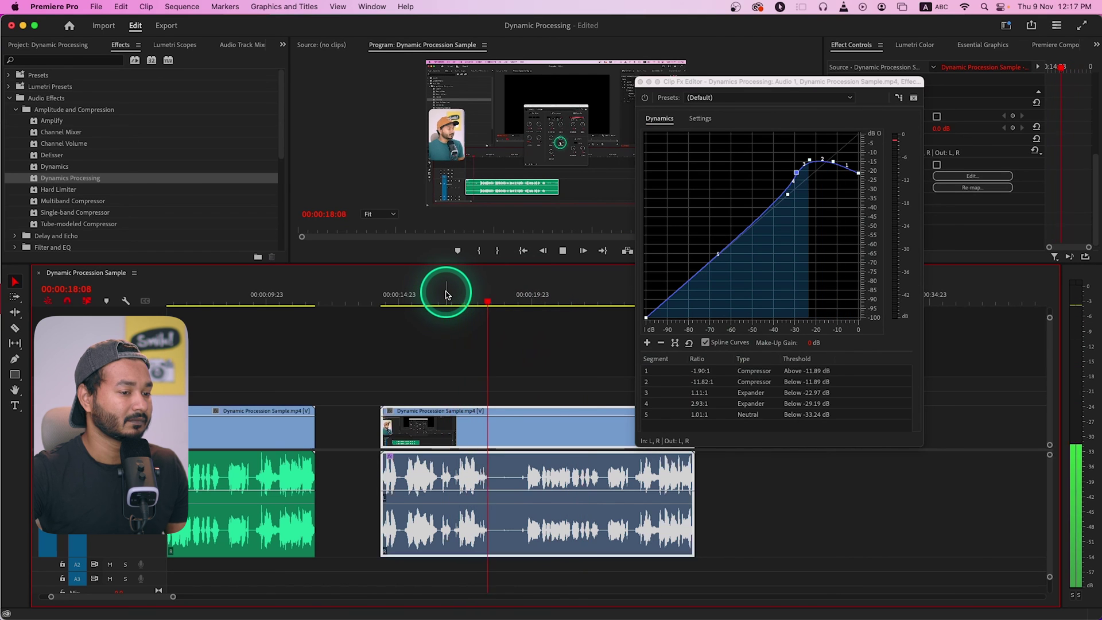
key("space")
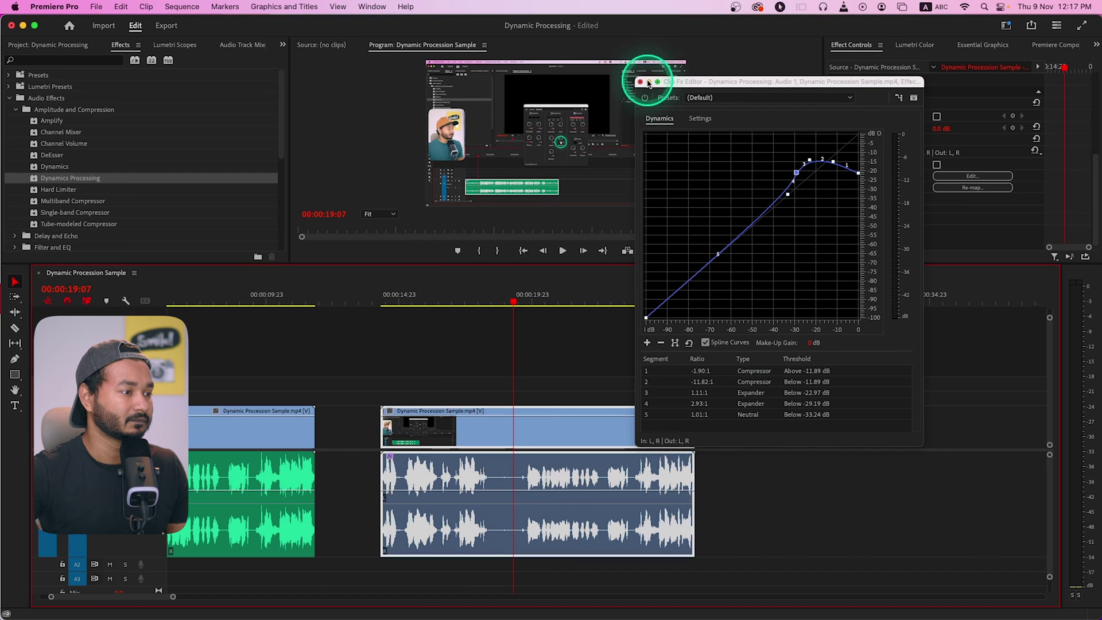
left_click(642, 82)
left_click(783, 423)
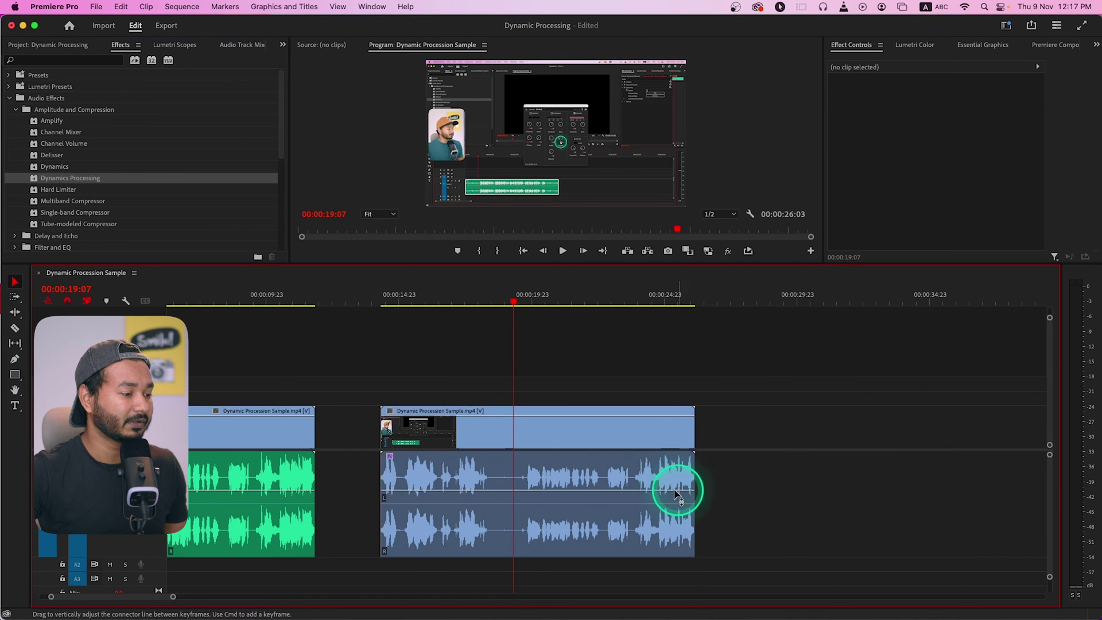
Render and Replace the second clip's audio, then confirm only Volume, Channel Volume and Panner remain
left_click(536, 473)
right_click(536, 474)
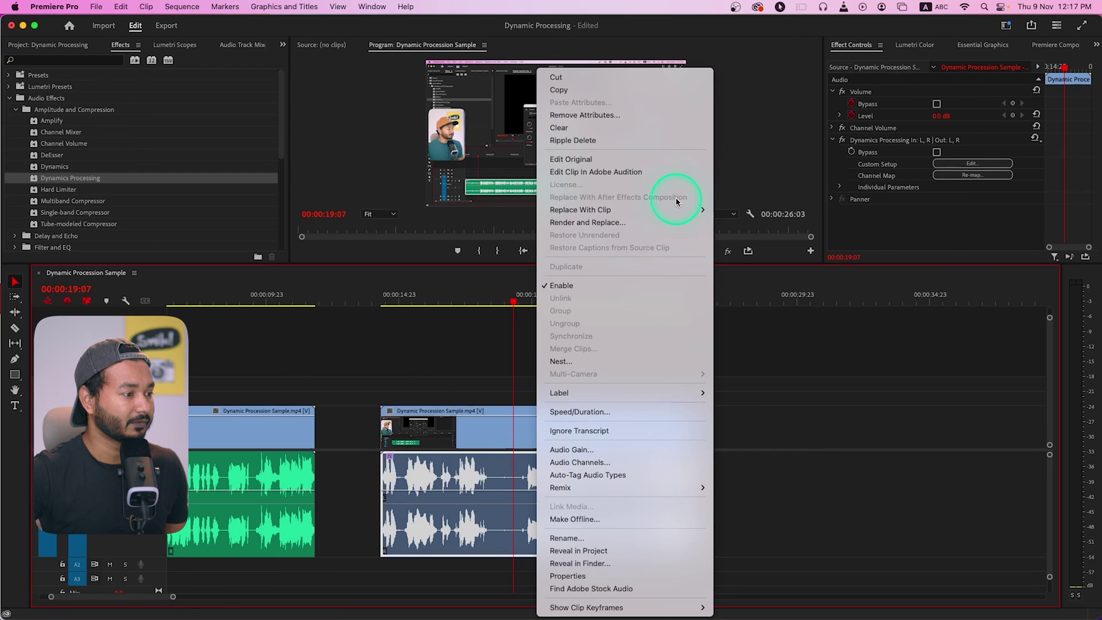
left_click(577, 223)
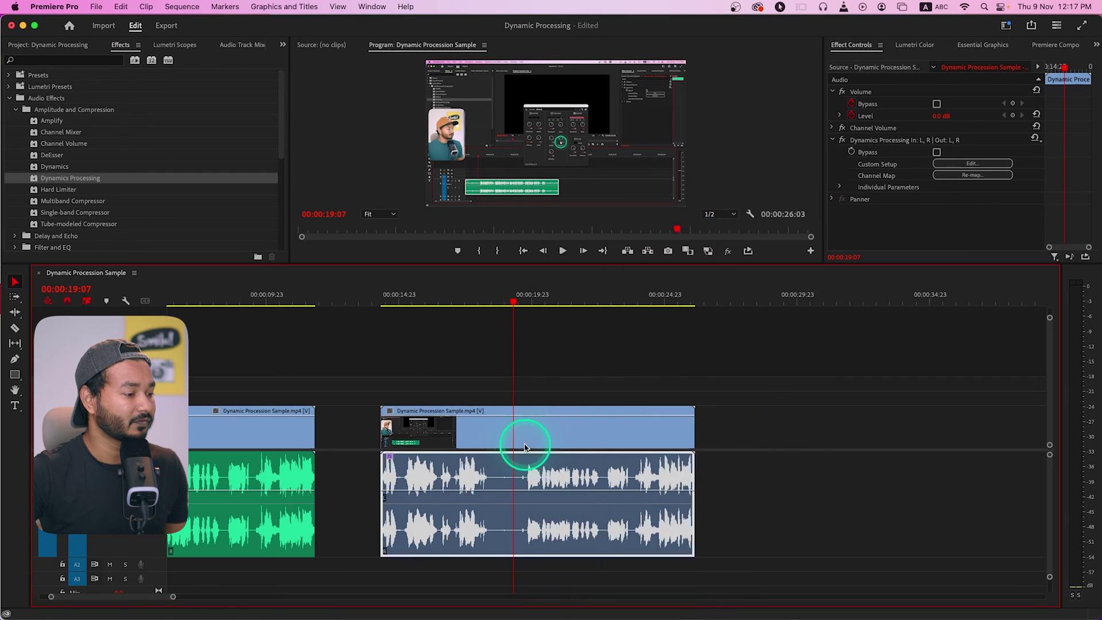
scroll(482, 499, "left", 5)
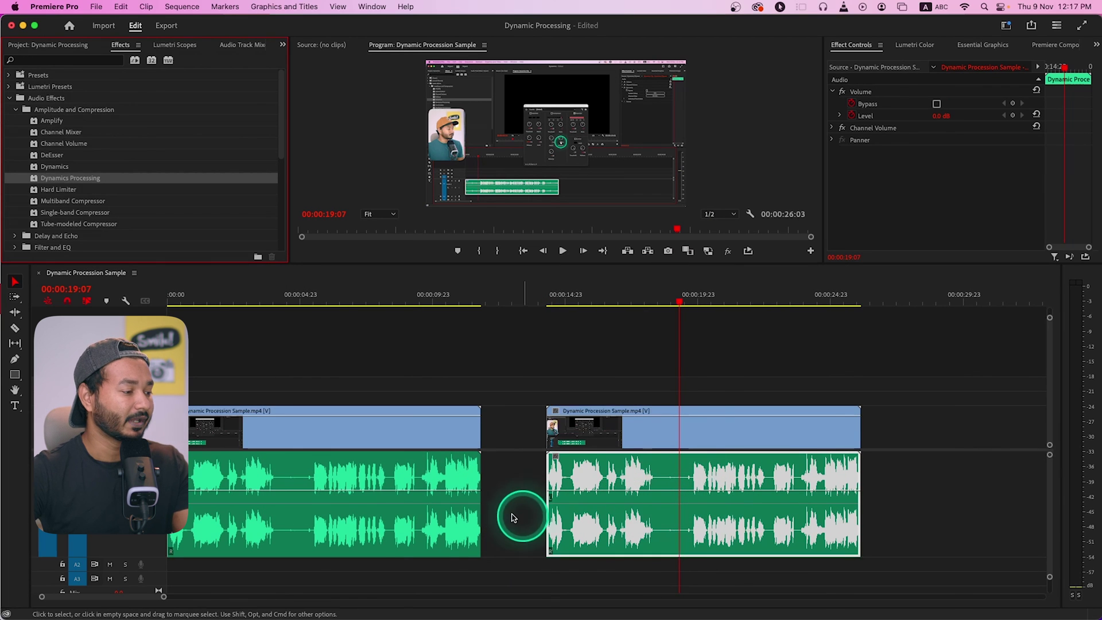
left_click(336, 525)
left_click(632, 519)
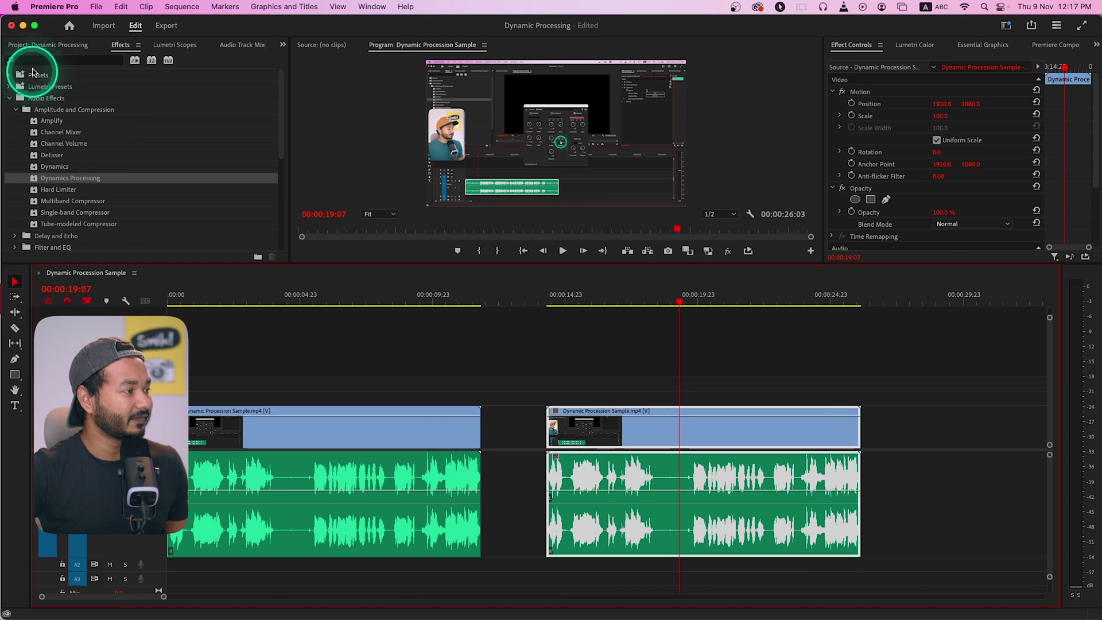
Drag a third copy of Dynamic Procession Sample.mp4 onto the timeline after the others
left_click(47, 45)
left_click(76, 224)
scroll(75, 195, "up", 2)
left_click_drag(74, 172, 731, 426)
key("minus")
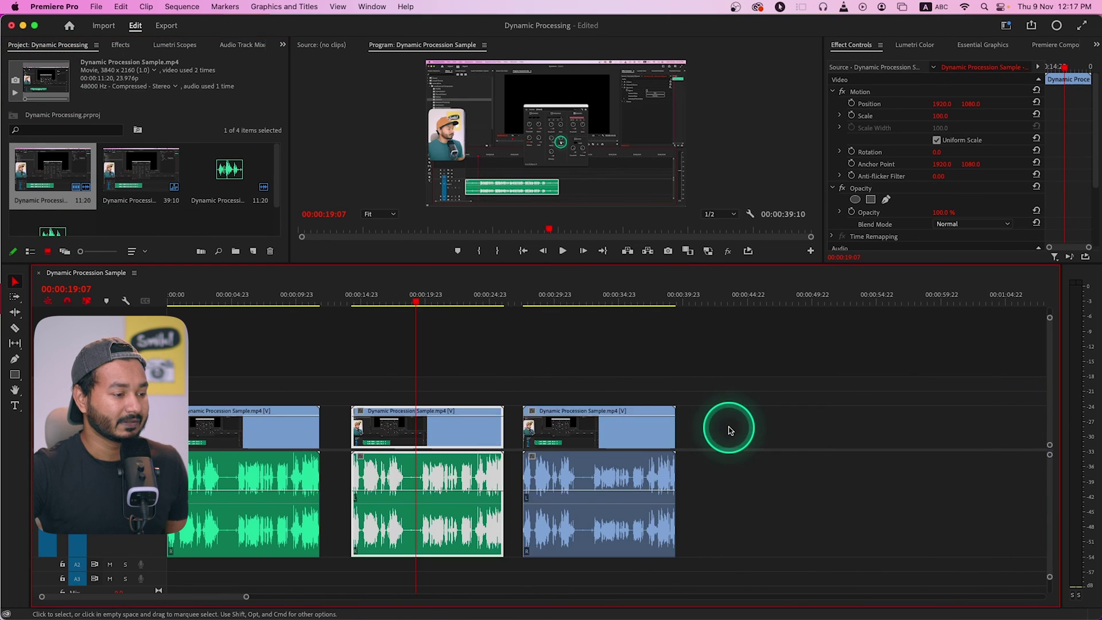
Play the third clip from about 30 seconds, then the second from about 16 seconds to compare
left_click(562, 298)
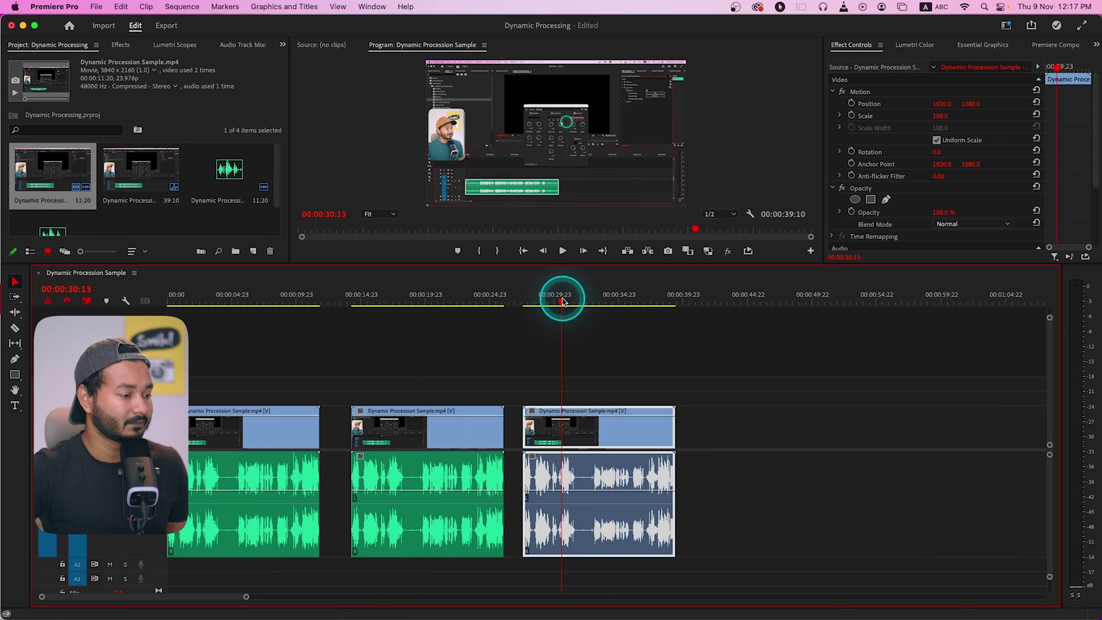
key("space")
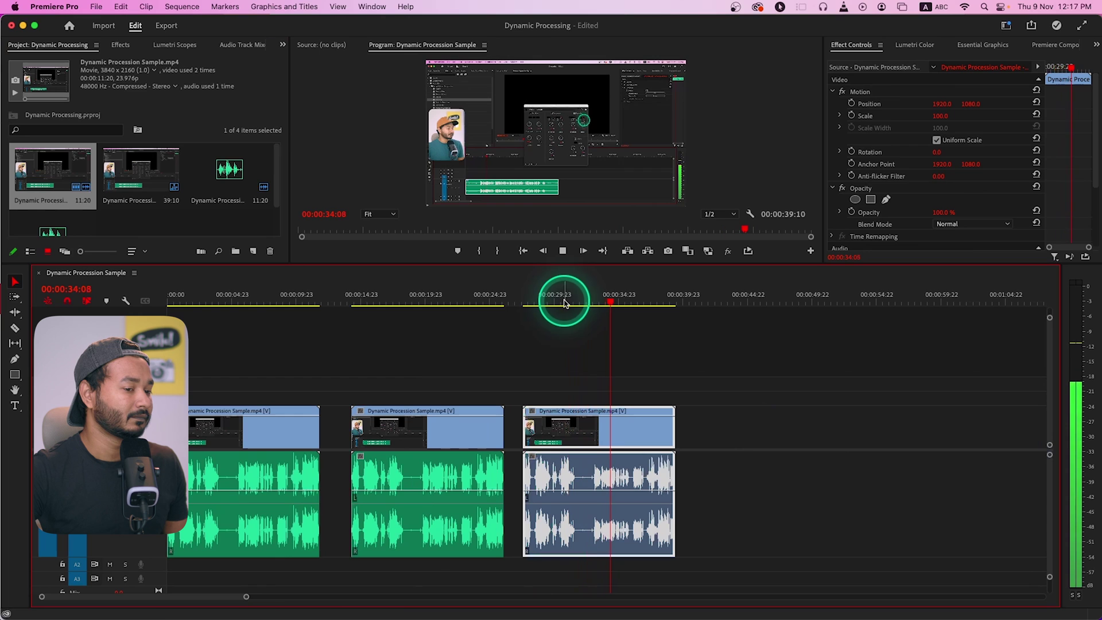
key("space")
left_click(384, 301)
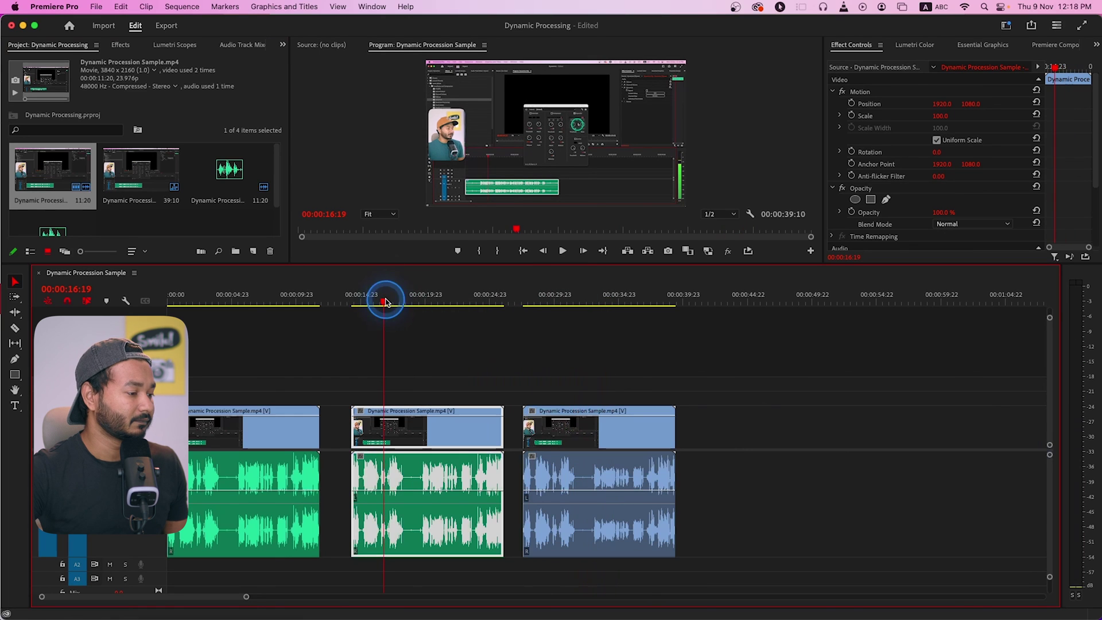
key("space")
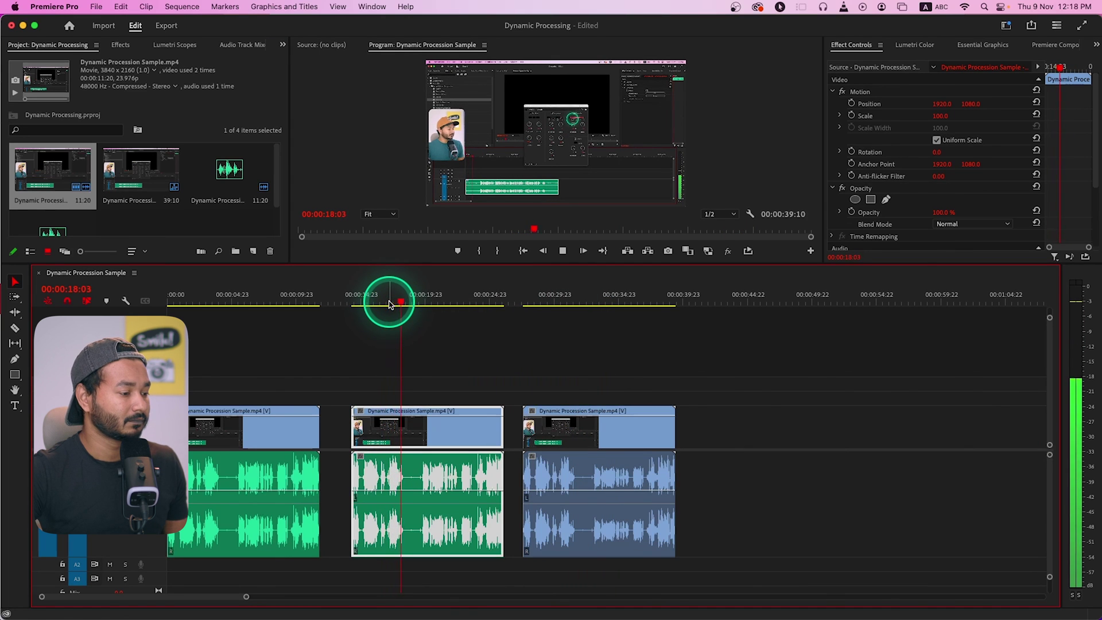